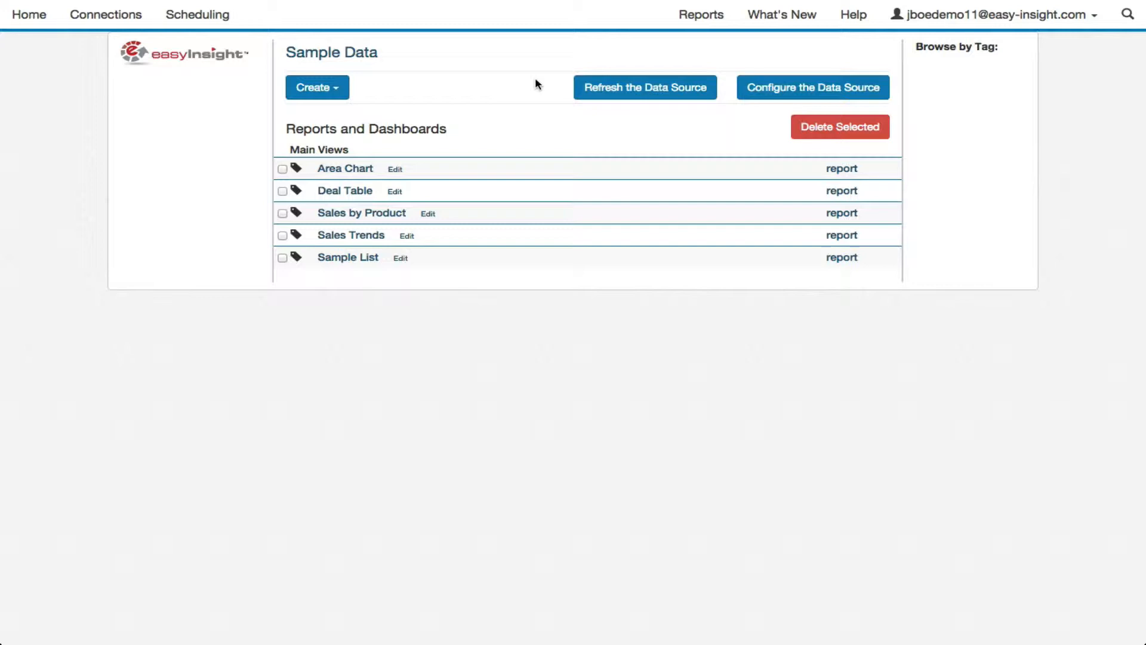
Step: Create a new dashboard from the Sample Data source and lay it out as a grid with two rows and one column
left_click(335, 91)
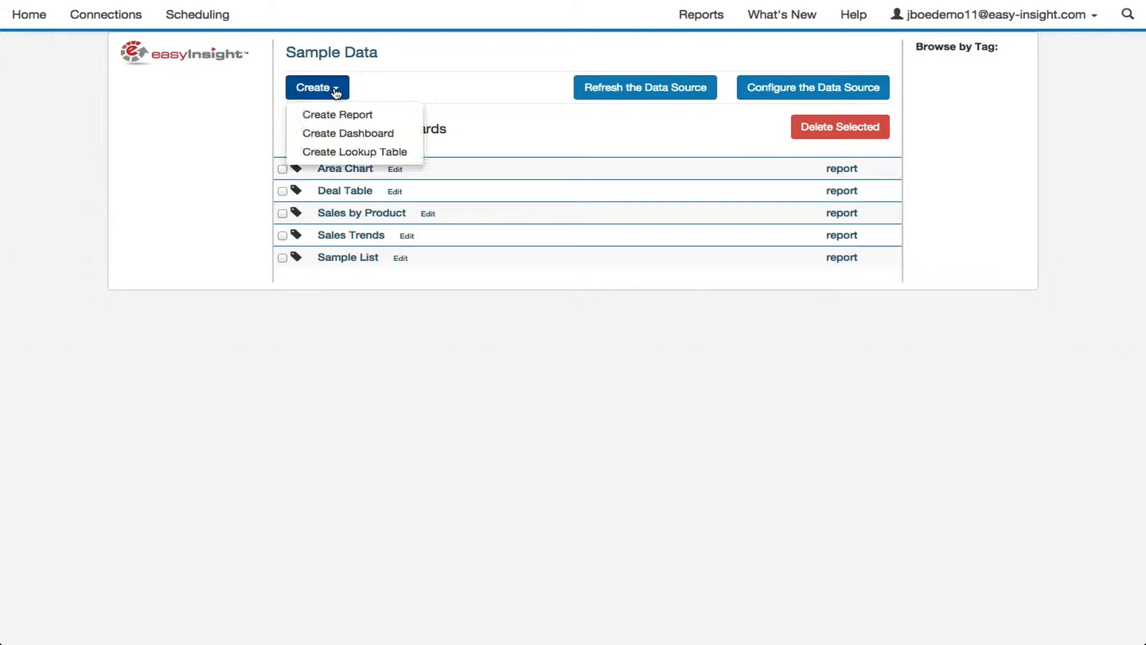
left_click(346, 133)
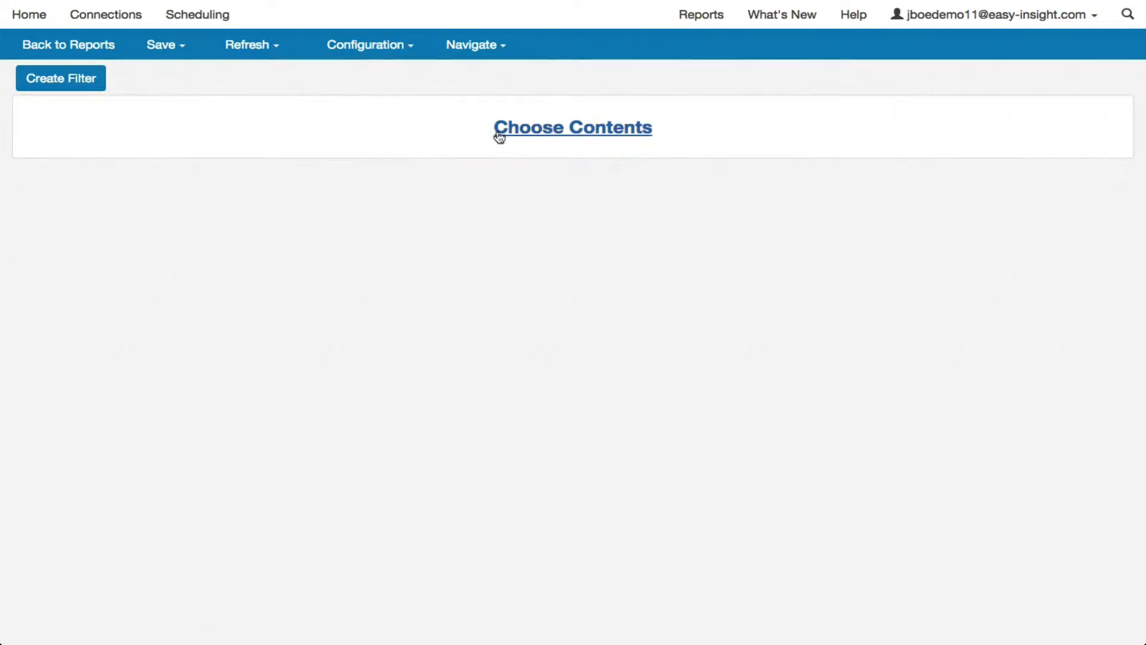
left_click(570, 130)
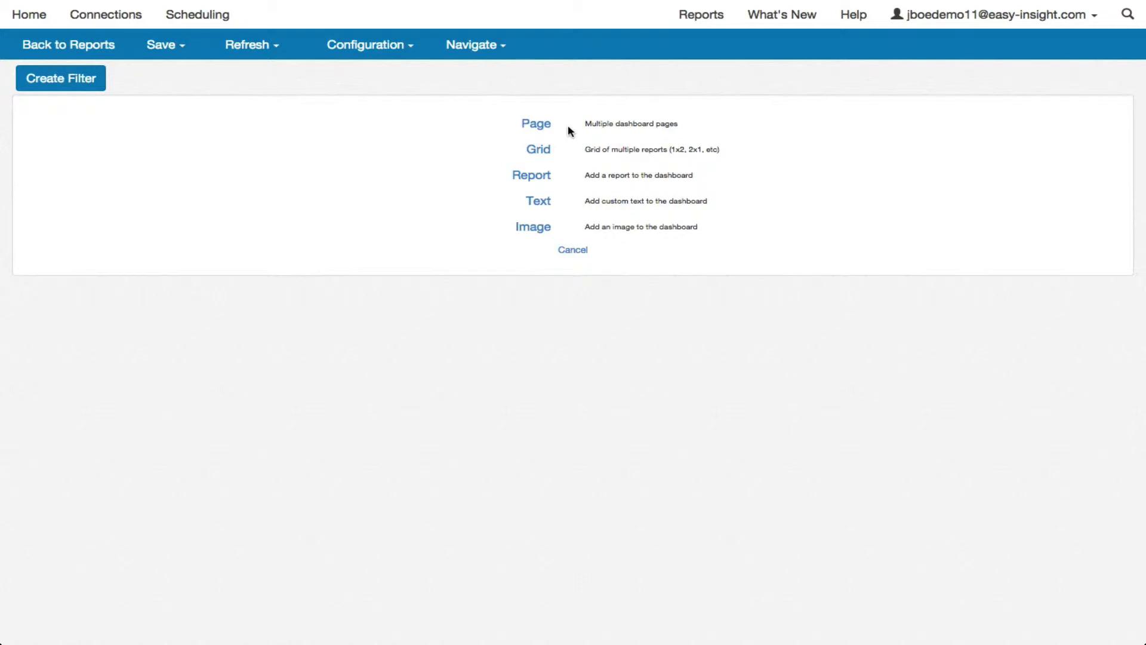
left_click(540, 154)
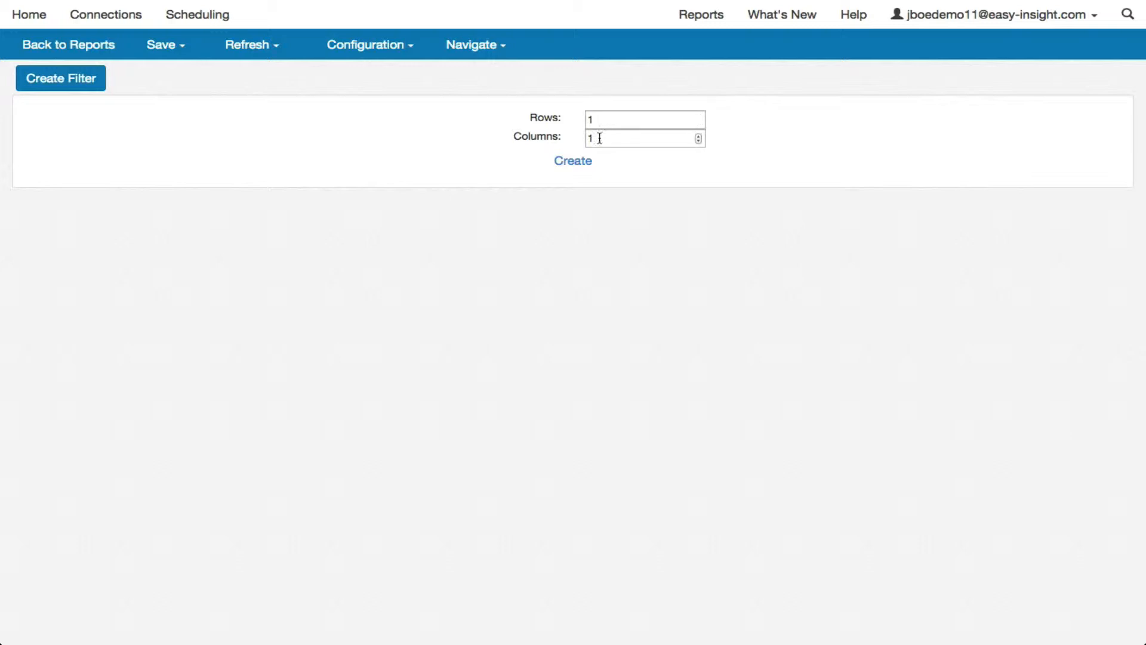
left_click(699, 118)
left_click(577, 162)
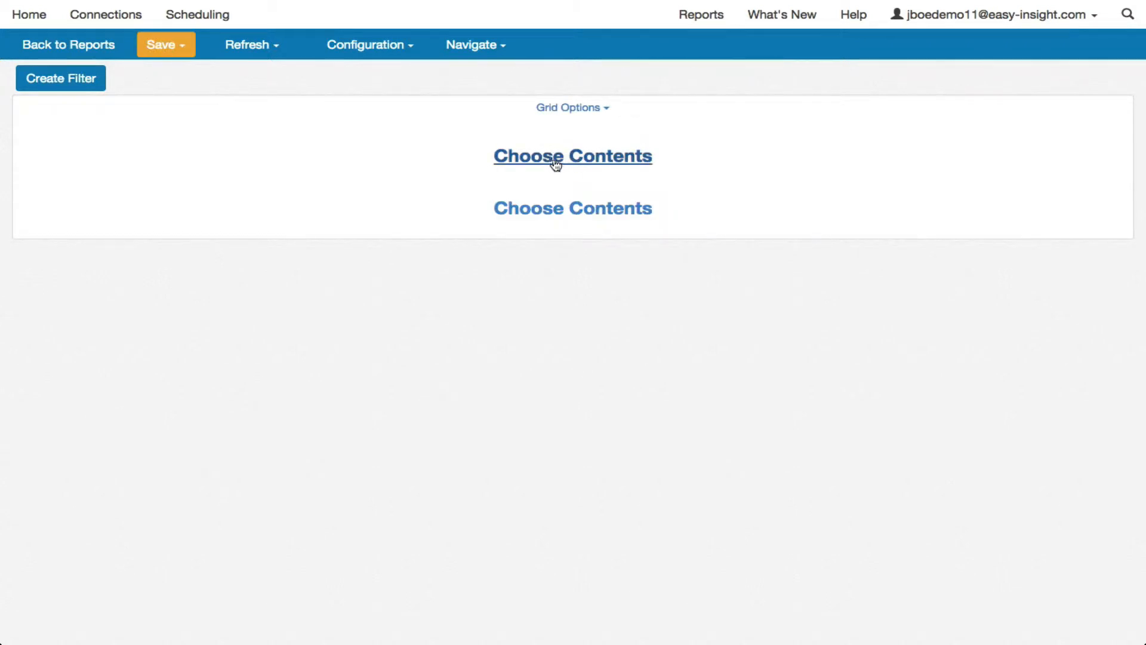
Step: Add the Sales Trends report to the first row of the dashboard grid
left_click(556, 163)
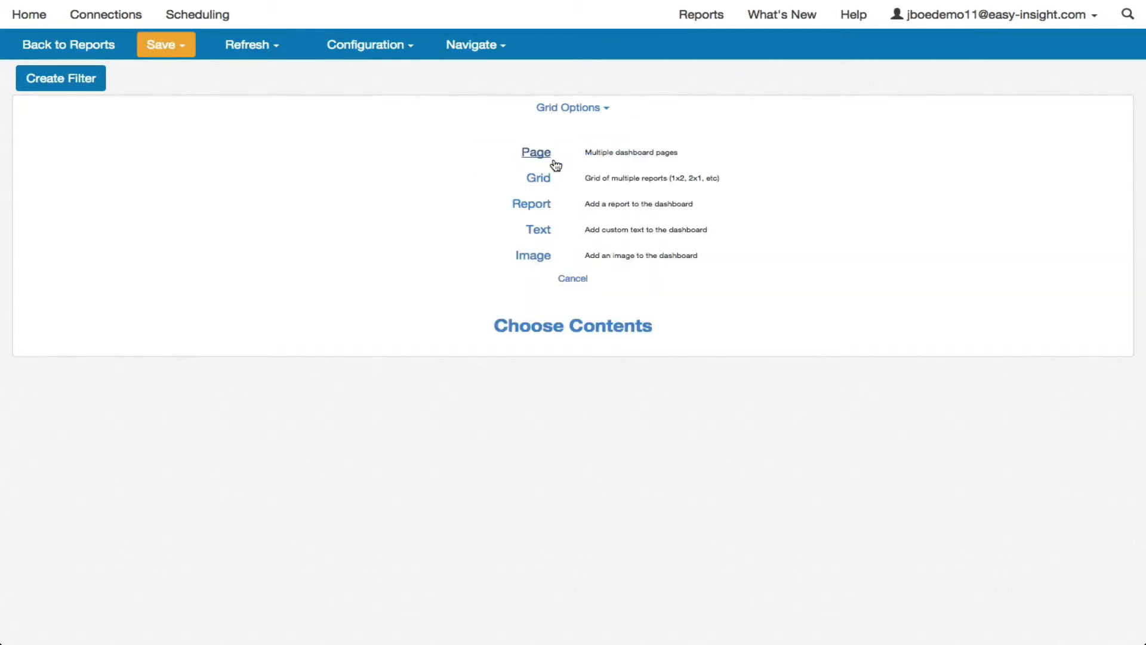
left_click(535, 209)
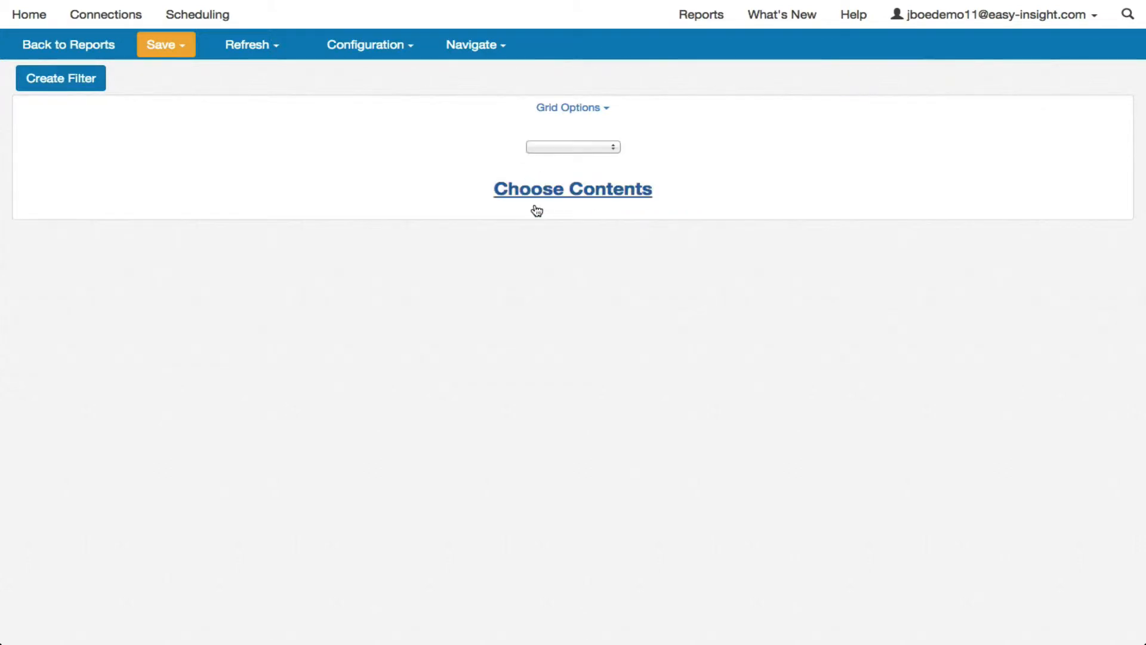
left_click(552, 149)
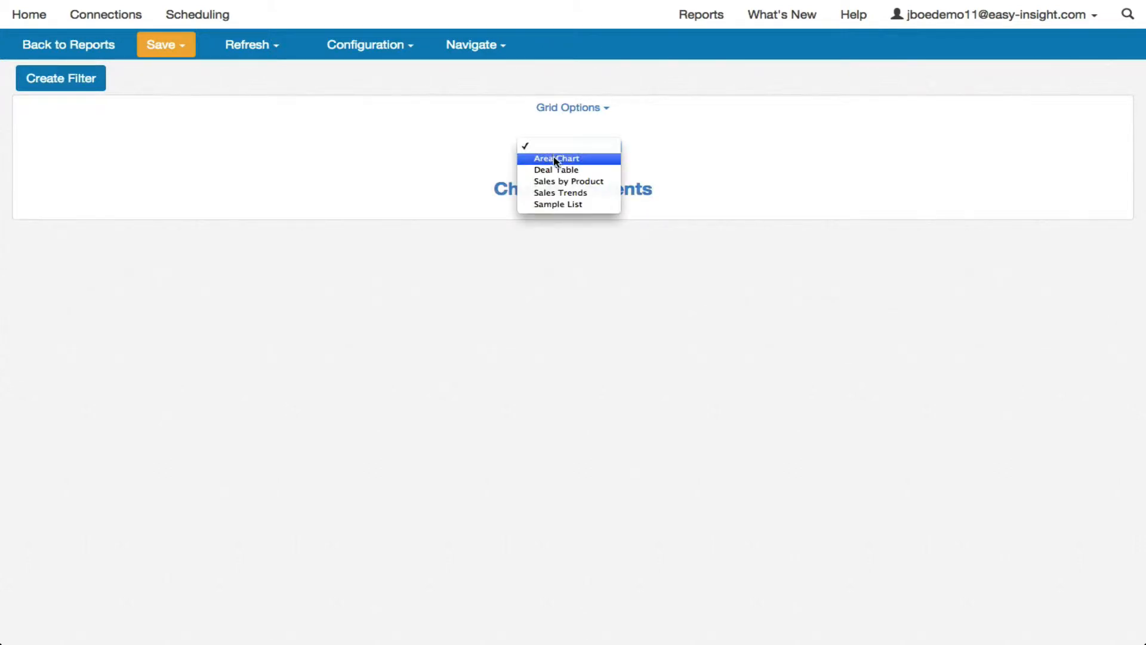
left_click(559, 194)
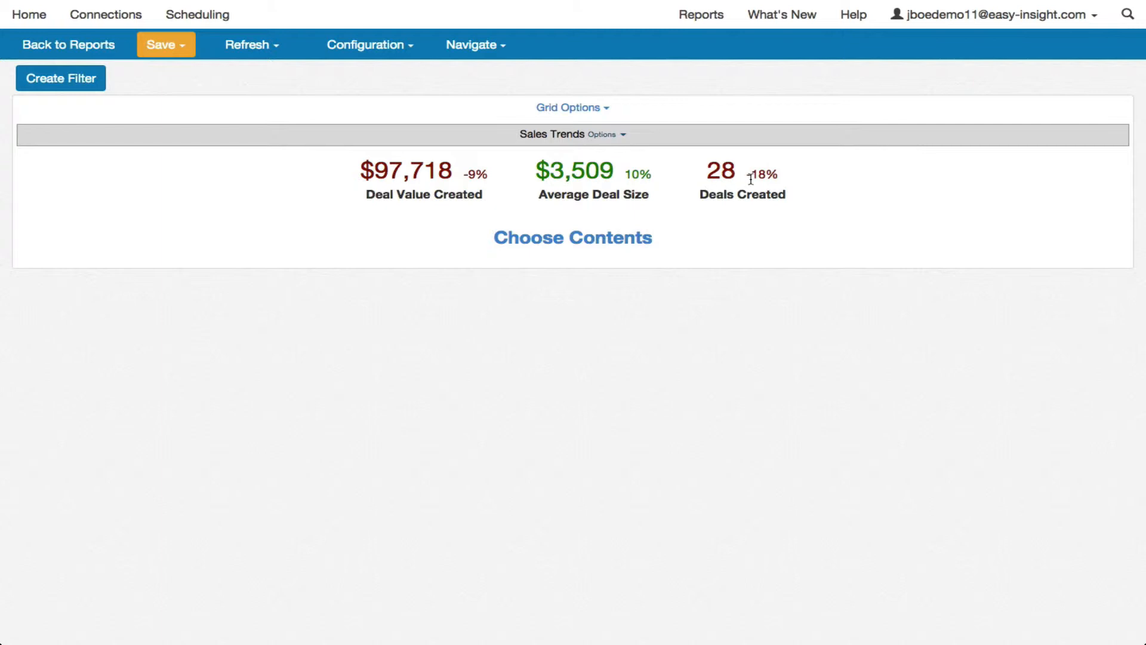
Step: Insert a nested grid with one row and two columns in the empty second row beneath Sales Trends
left_click(561, 238)
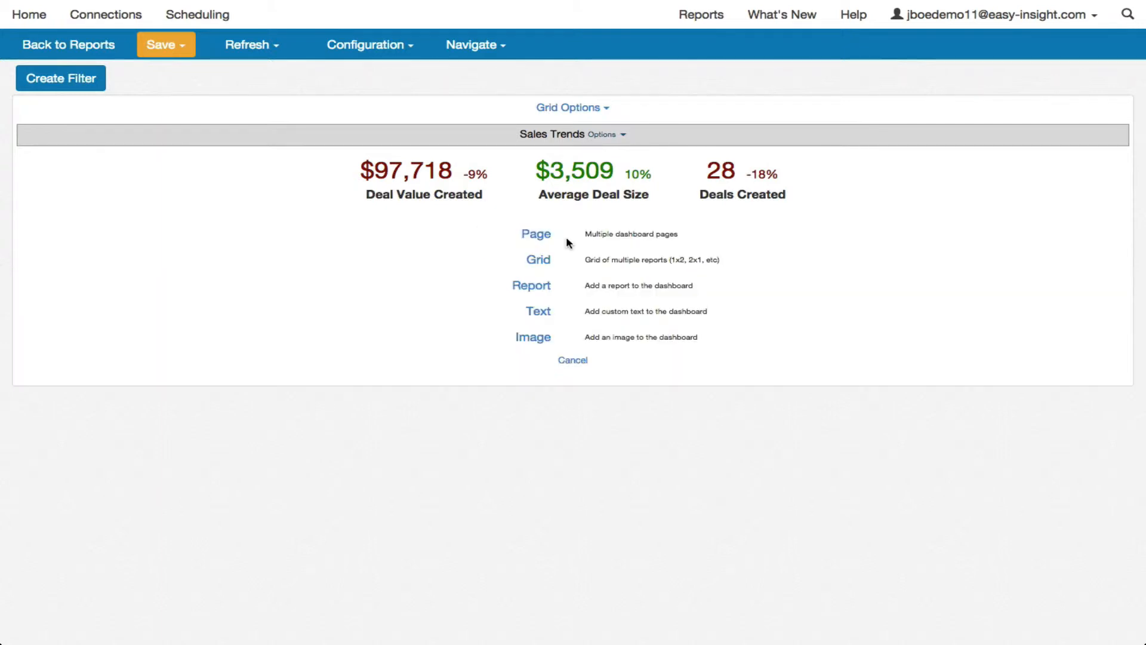
left_click(539, 263)
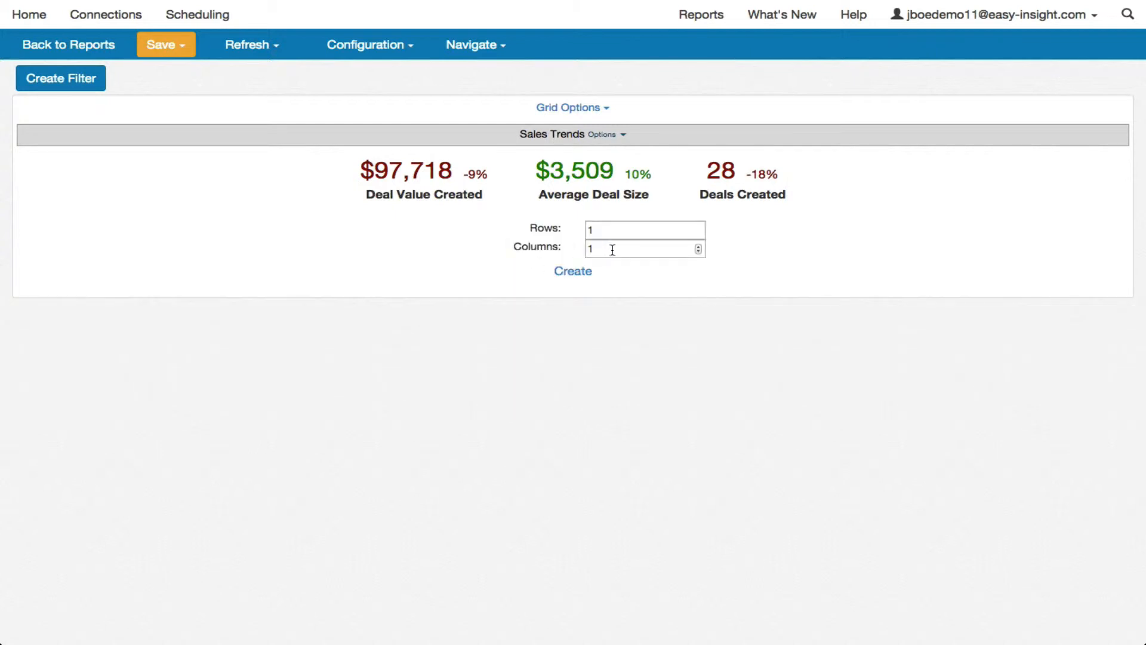
left_click(698, 245)
left_click(576, 271)
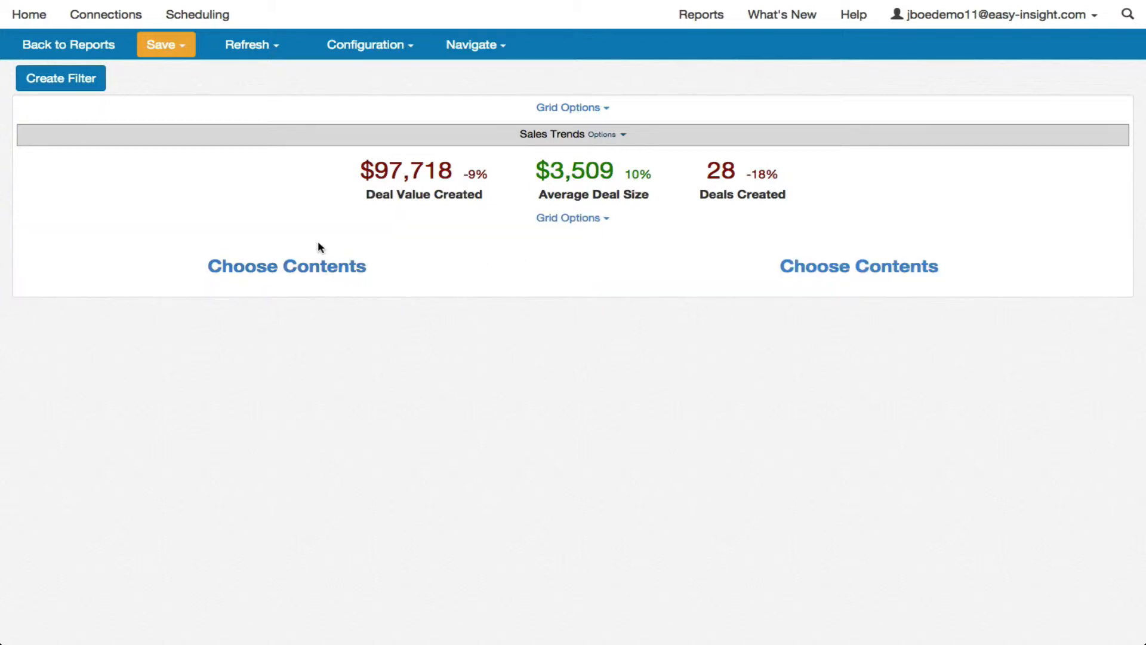
Step: Add the Area Chart report to the first column of the nested grid
left_click(290, 275)
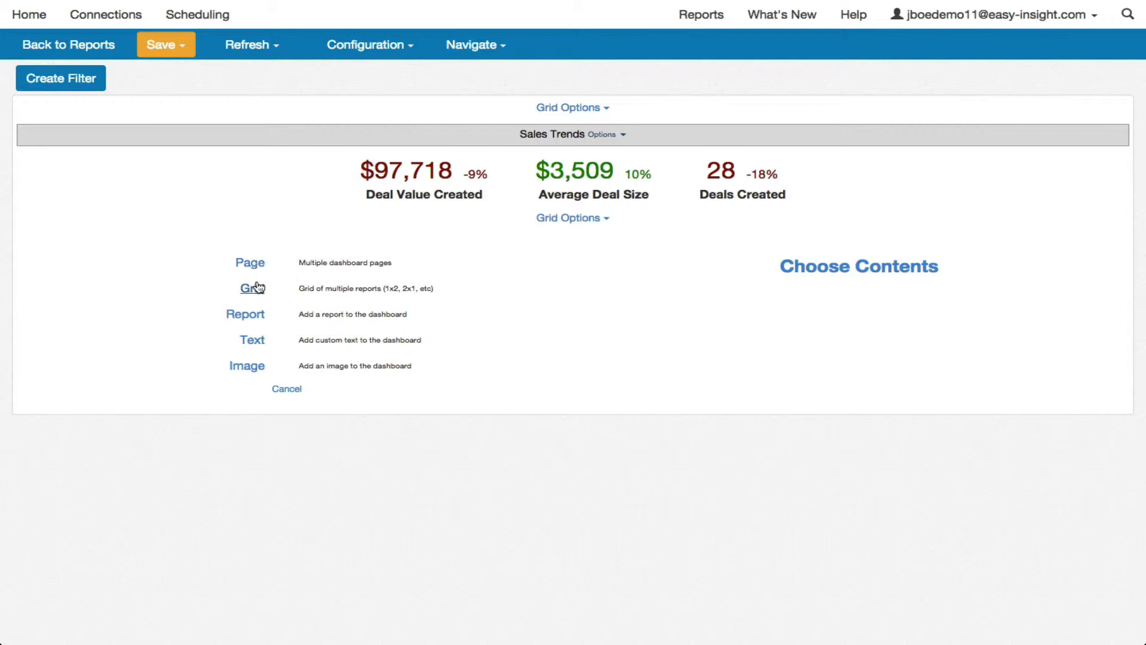
left_click(245, 314)
left_click(271, 257)
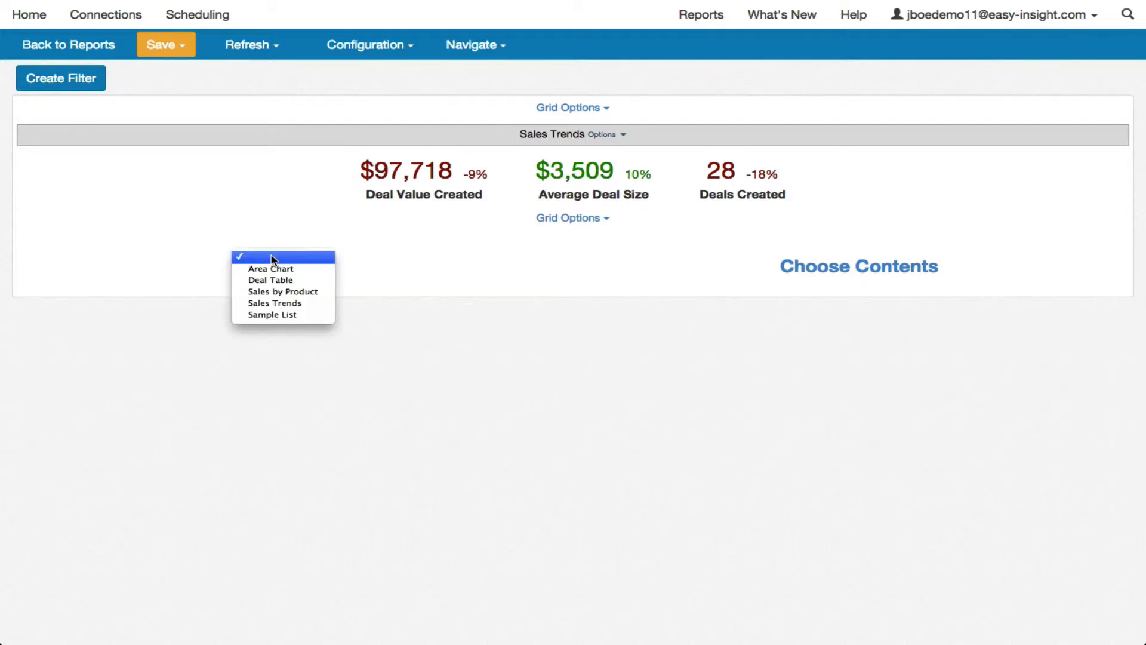
left_click(272, 269)
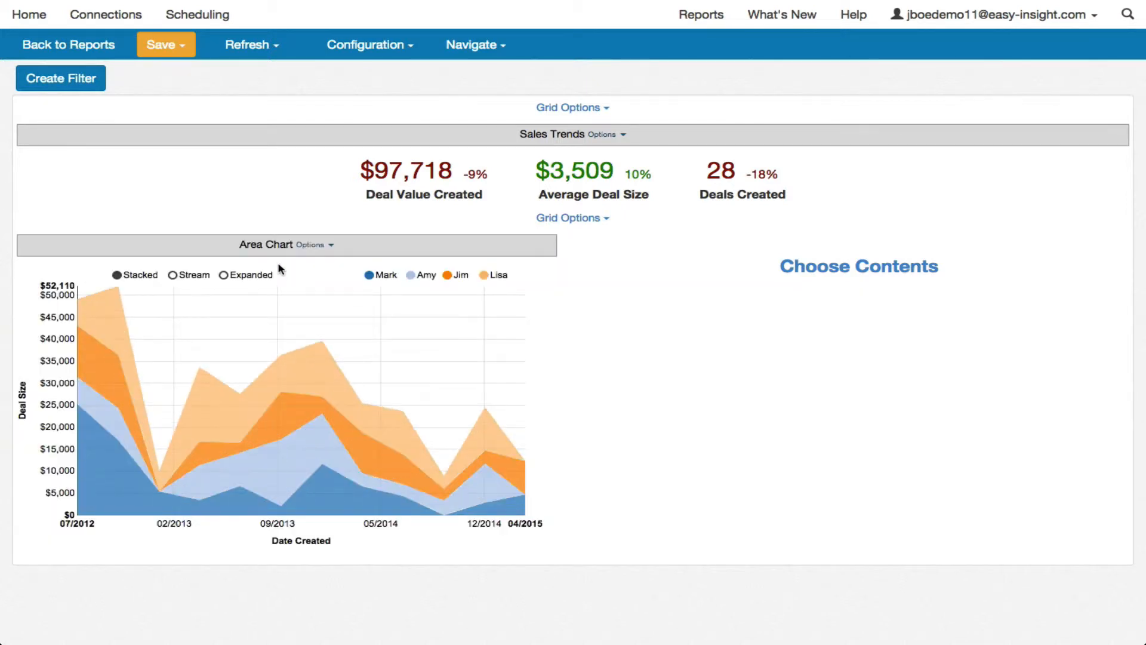
Step: Add the Sales by Product report to the second column of the nested grid, beside the area chart
left_click(821, 270)
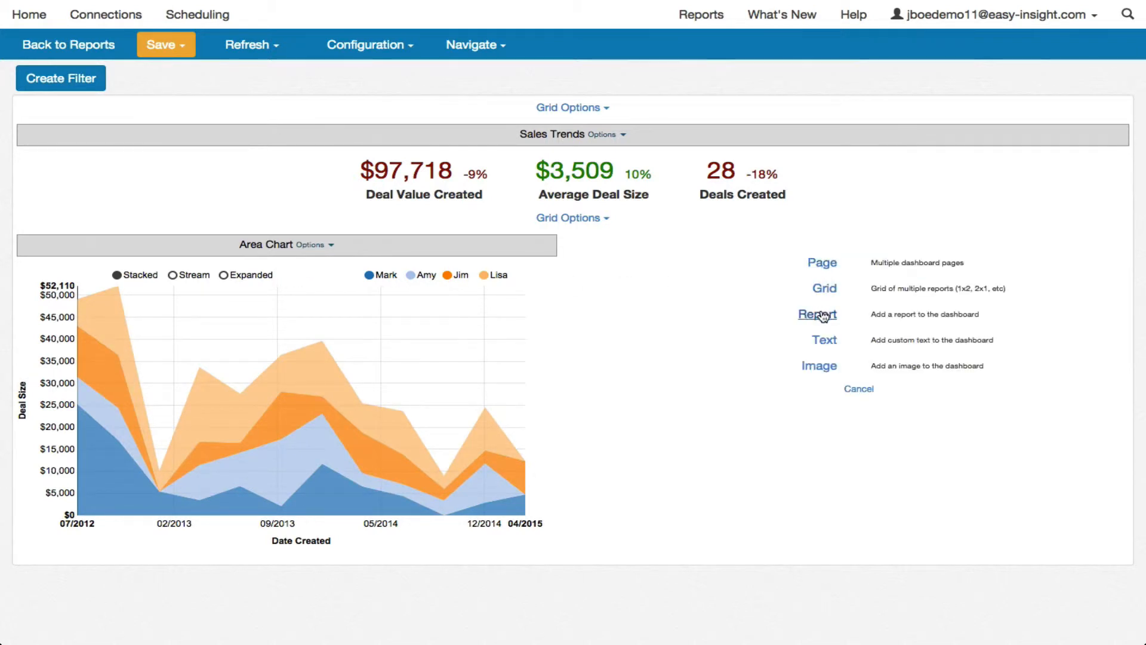
left_click(819, 314)
left_click(835, 259)
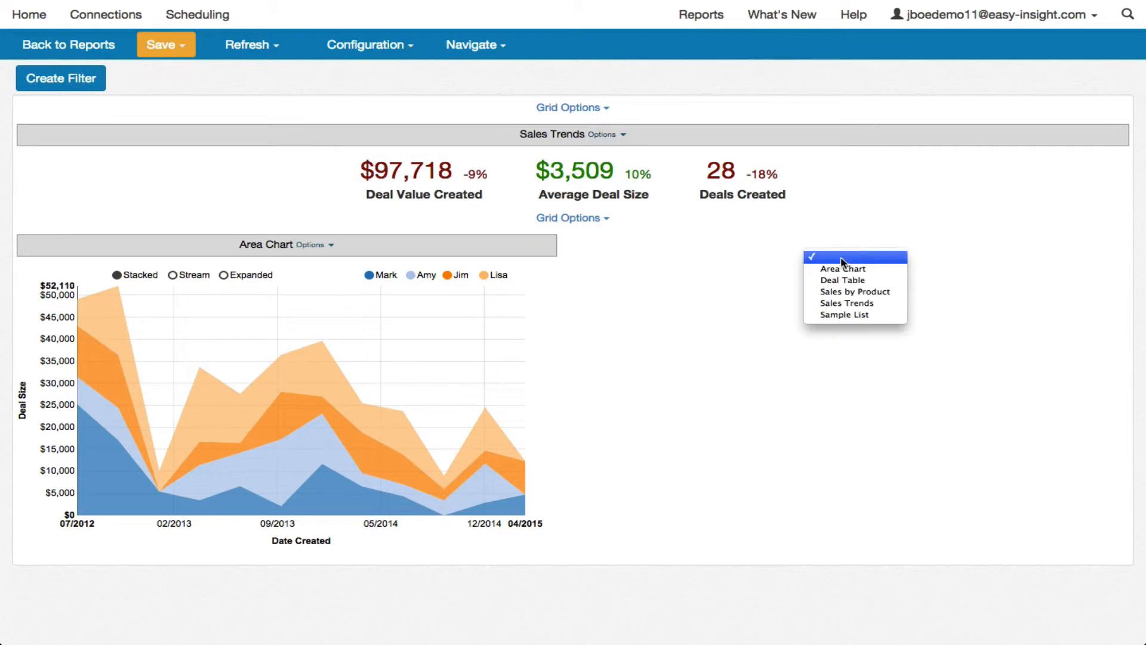
key("Return")
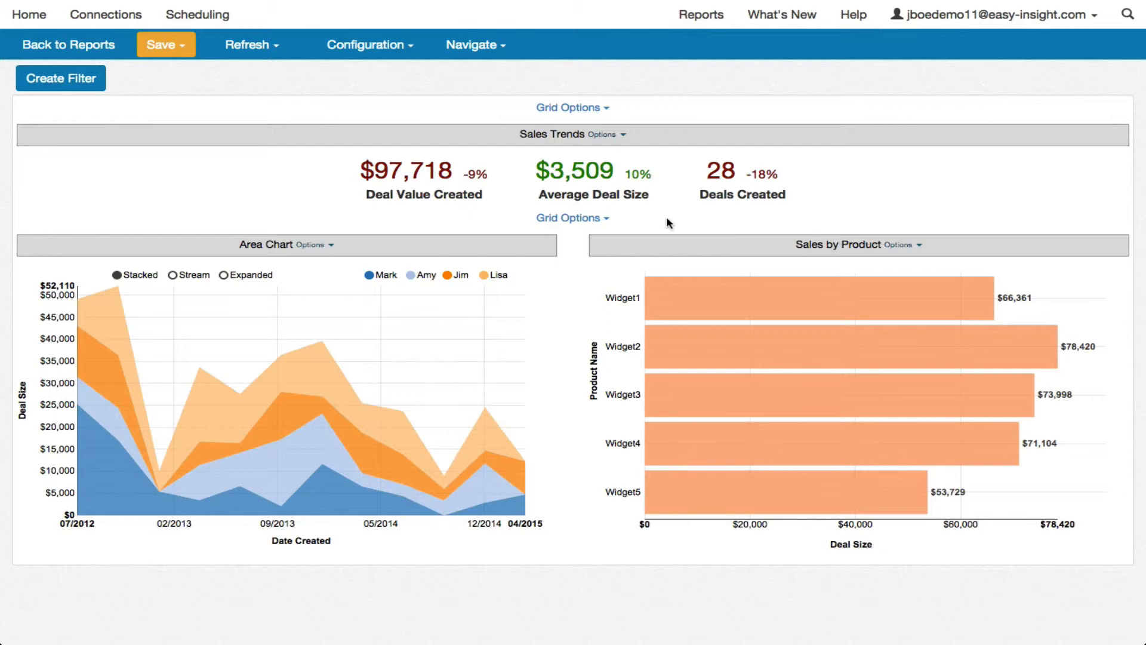
Step: Surround the outer dashboard grid with a stack and add a second page to it
left_click(575, 112)
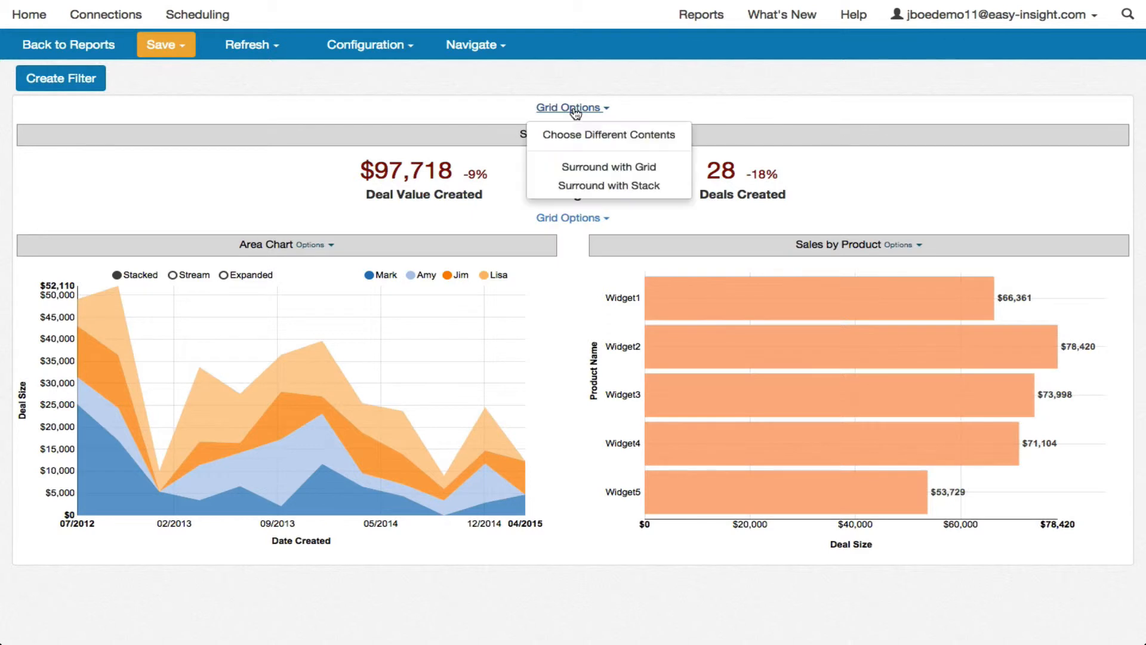
left_click(600, 188)
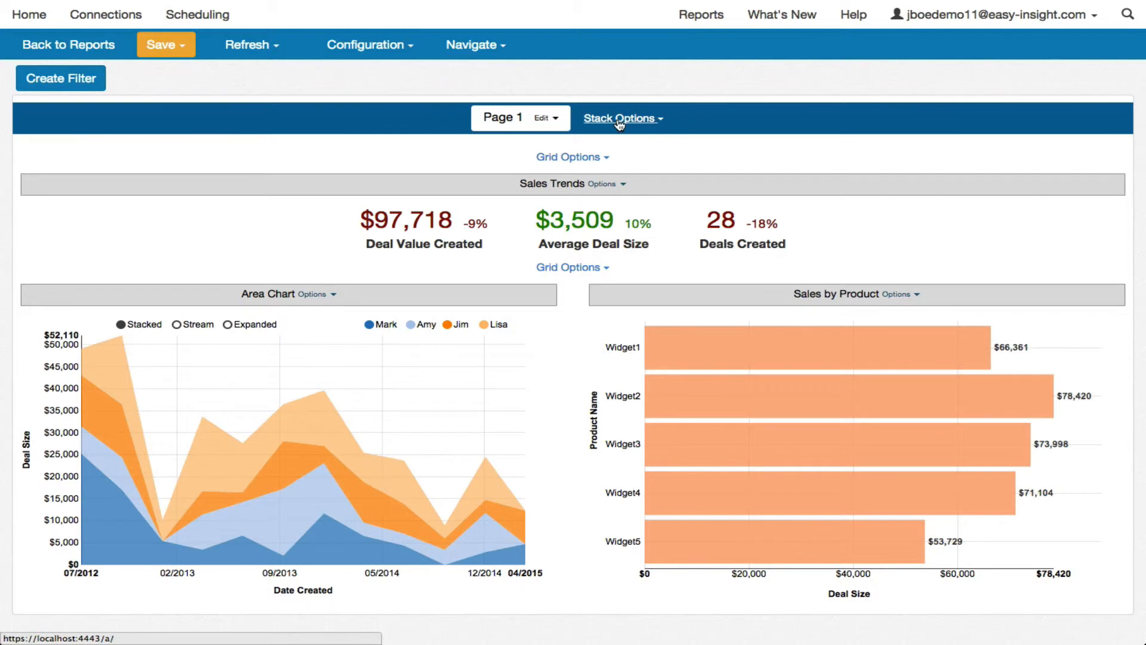
left_click(623, 122)
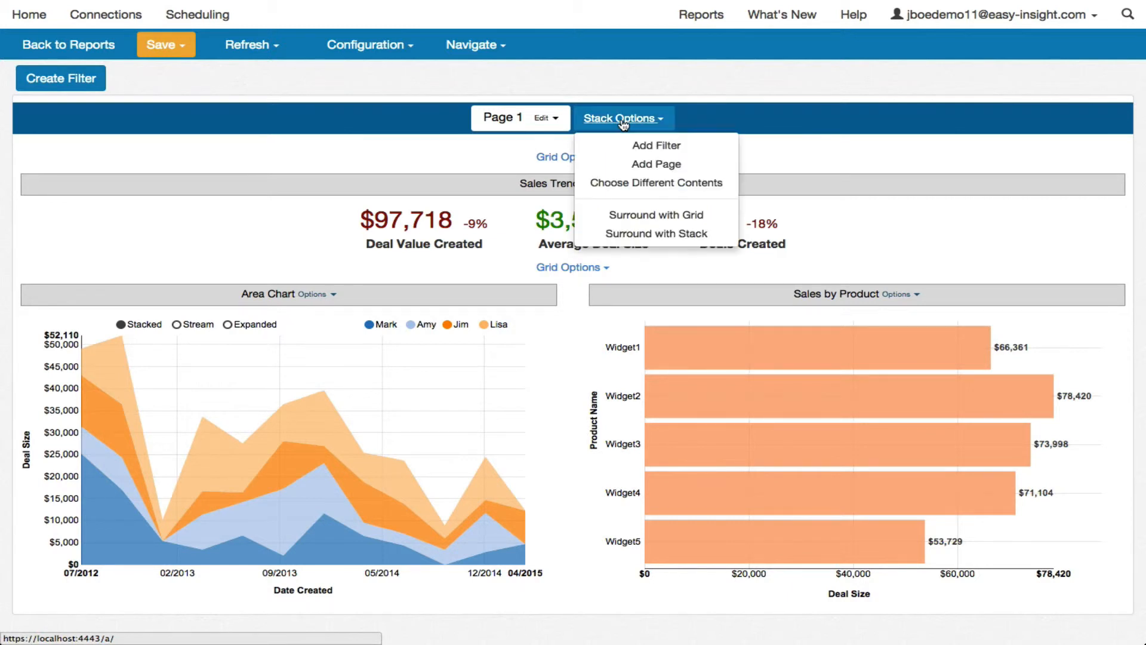
left_click(639, 165)
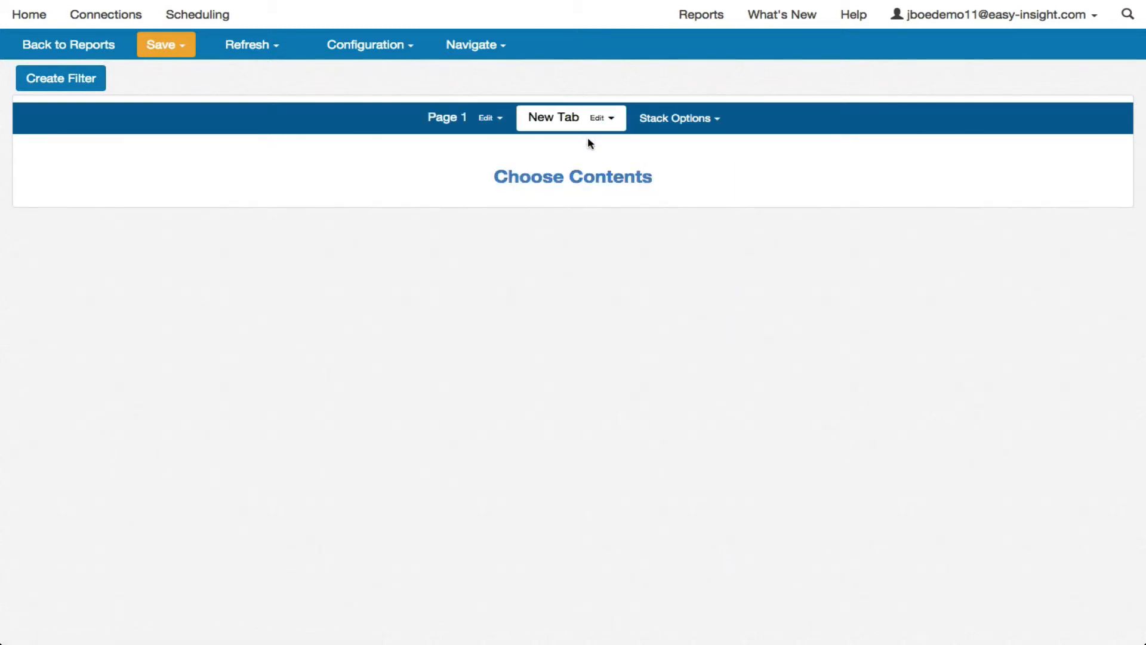
Step: Fill the new empty page with the Deal Table report
left_click(593, 182)
left_click(530, 179)
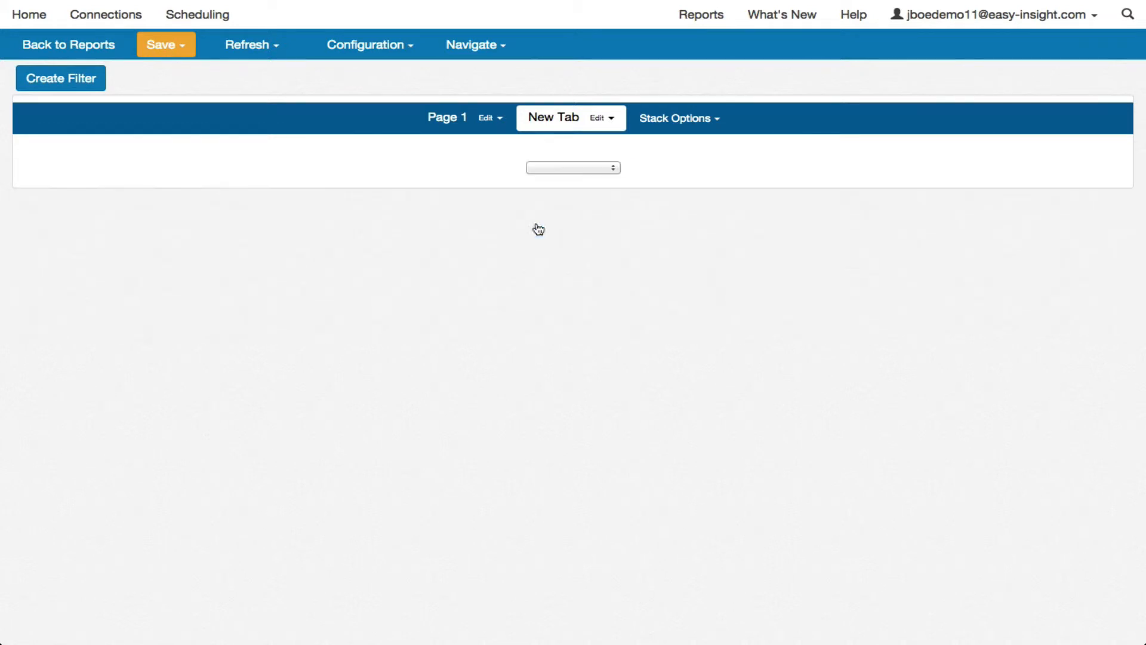
left_click(551, 169)
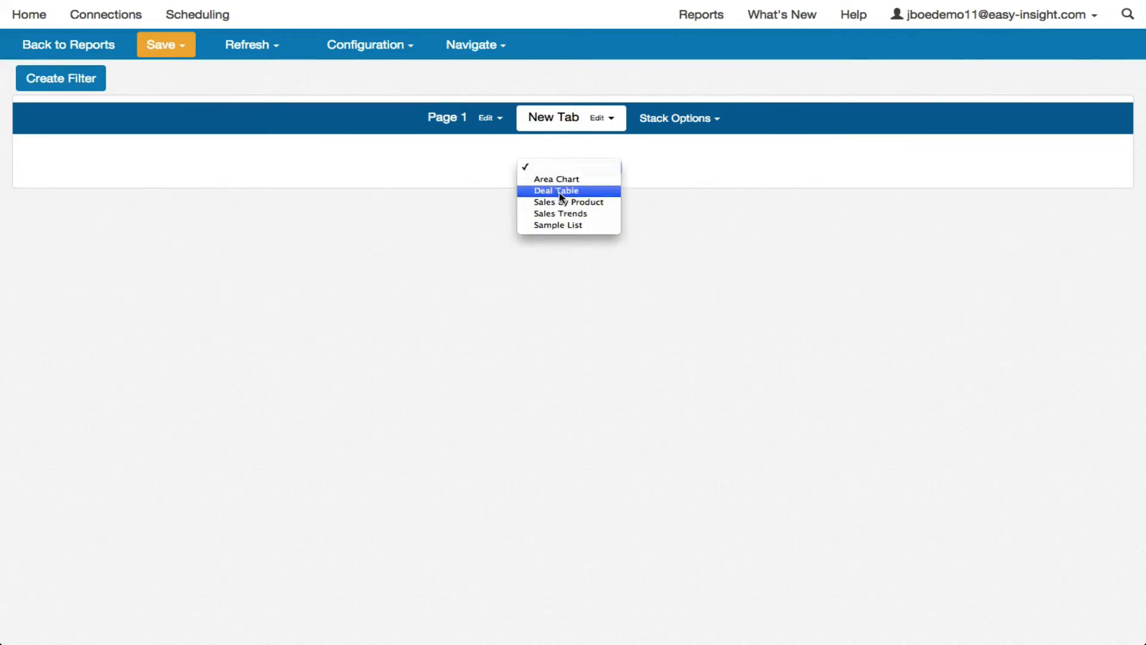
left_click(557, 190)
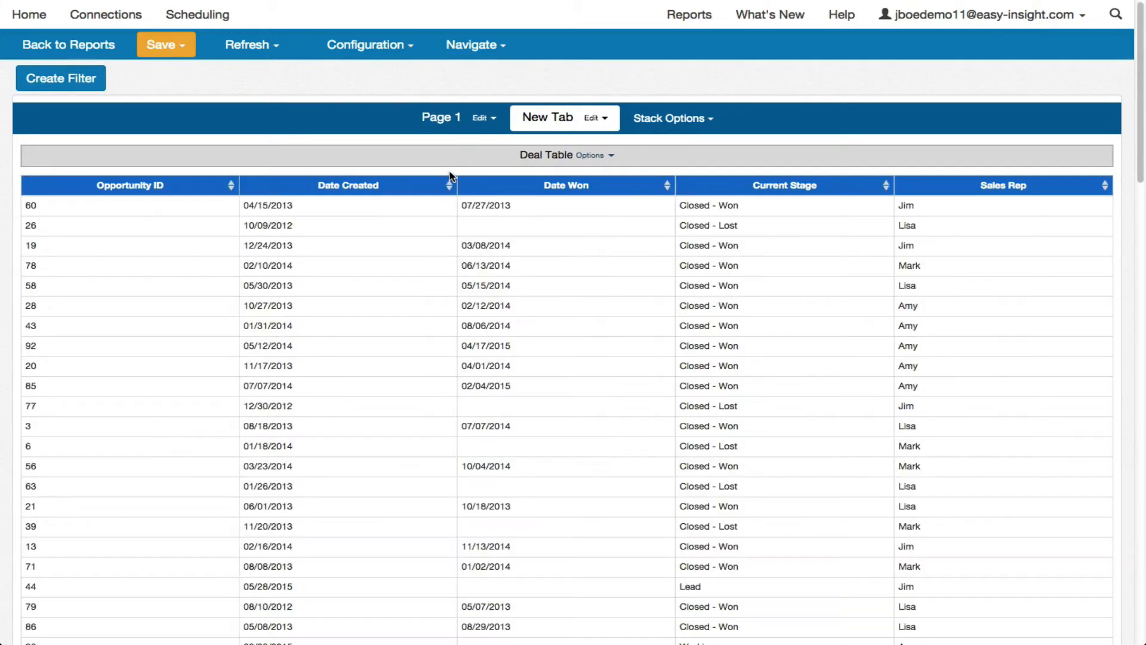
Step: Return to the first dashboard page, Page 1, and rename it as Overview
left_click(442, 124)
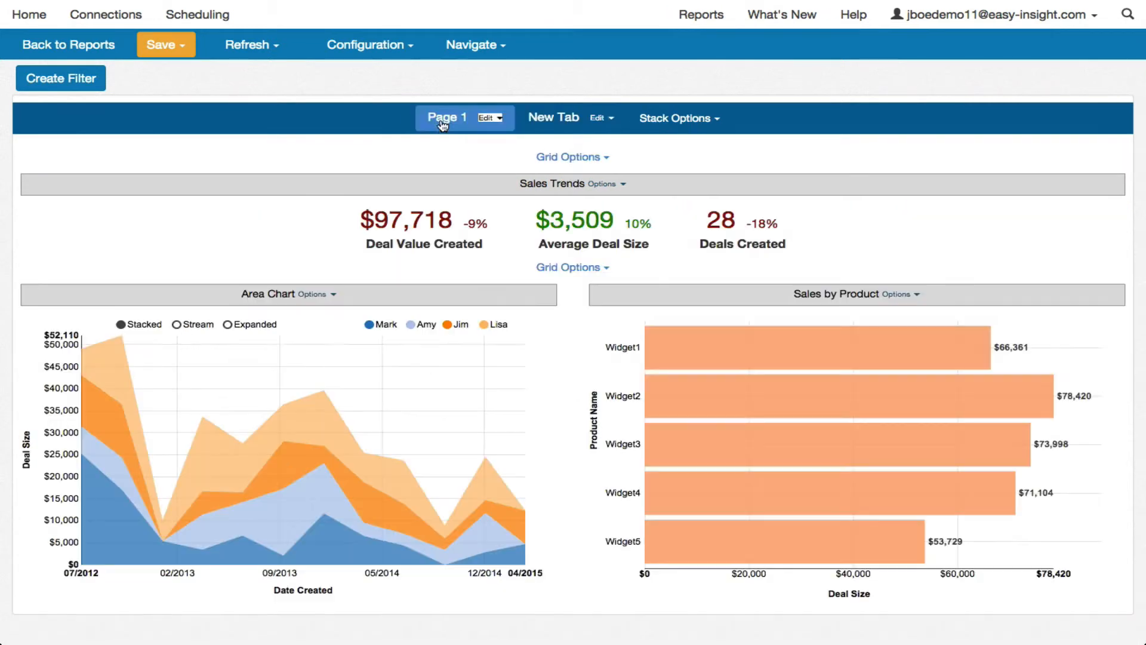
left_click(553, 122)
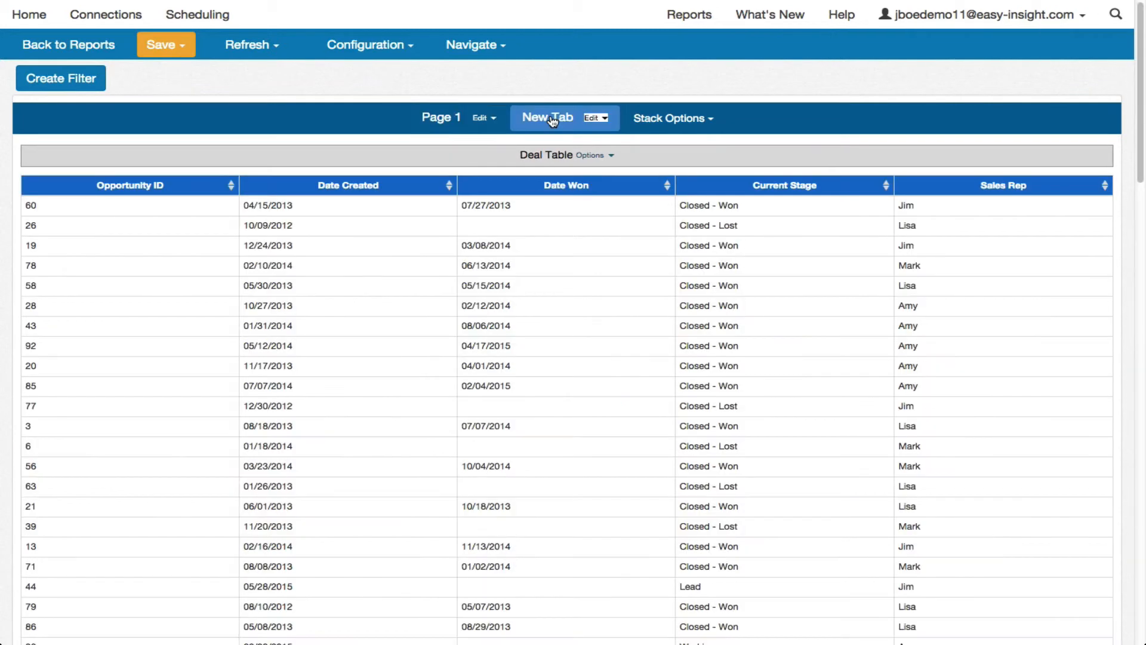
left_click(450, 121)
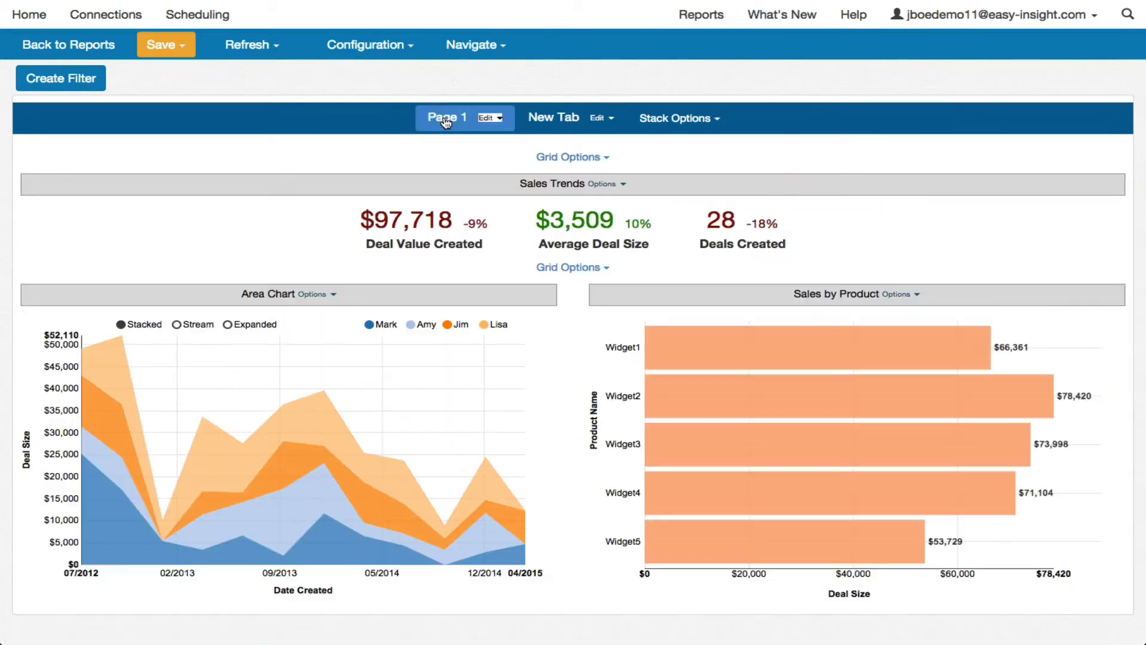
left_click(491, 122)
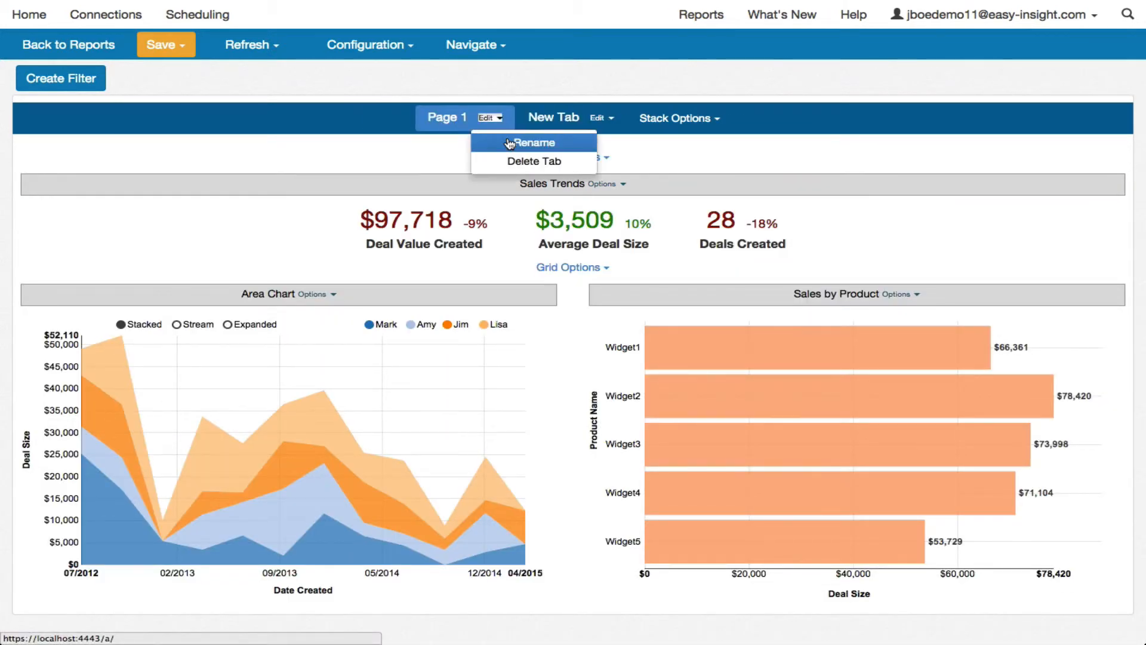
left_click(490, 142)
left_click(451, 118)
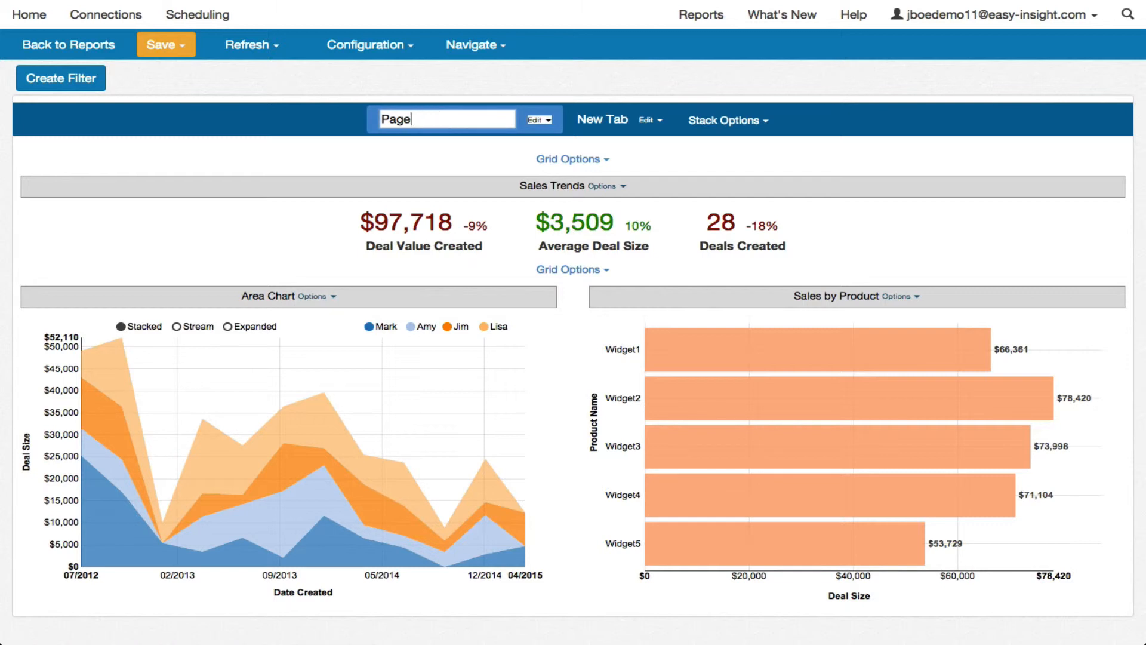
type("Overview")
key("Return")
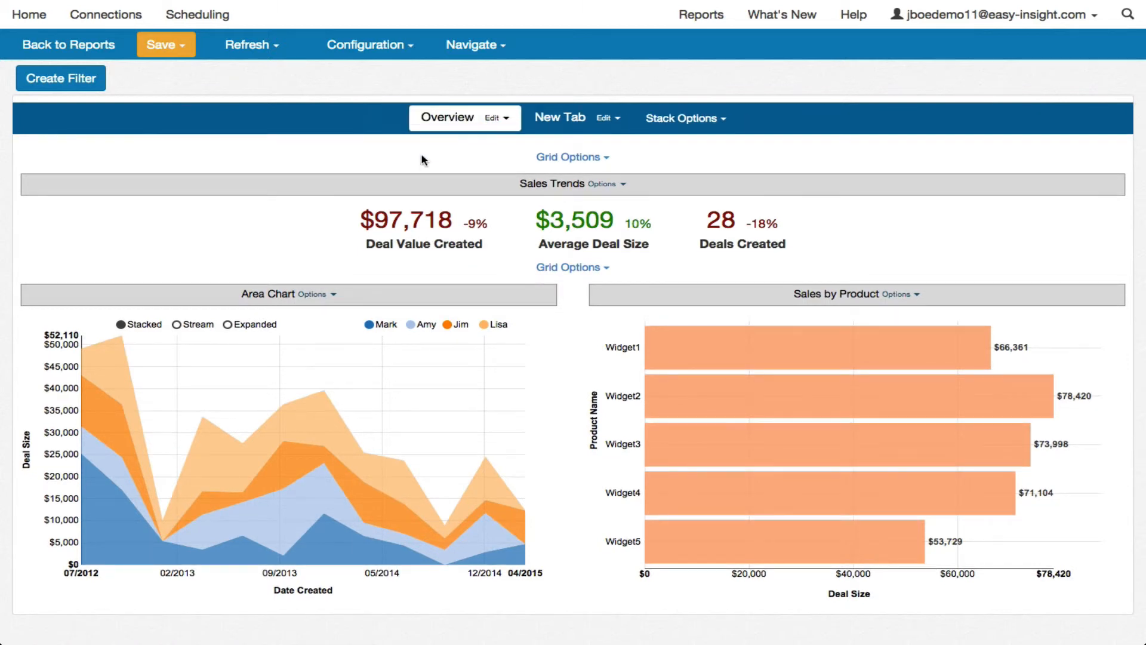
Step: Save the dashboard under the name Sample Dashboard
left_click(169, 47)
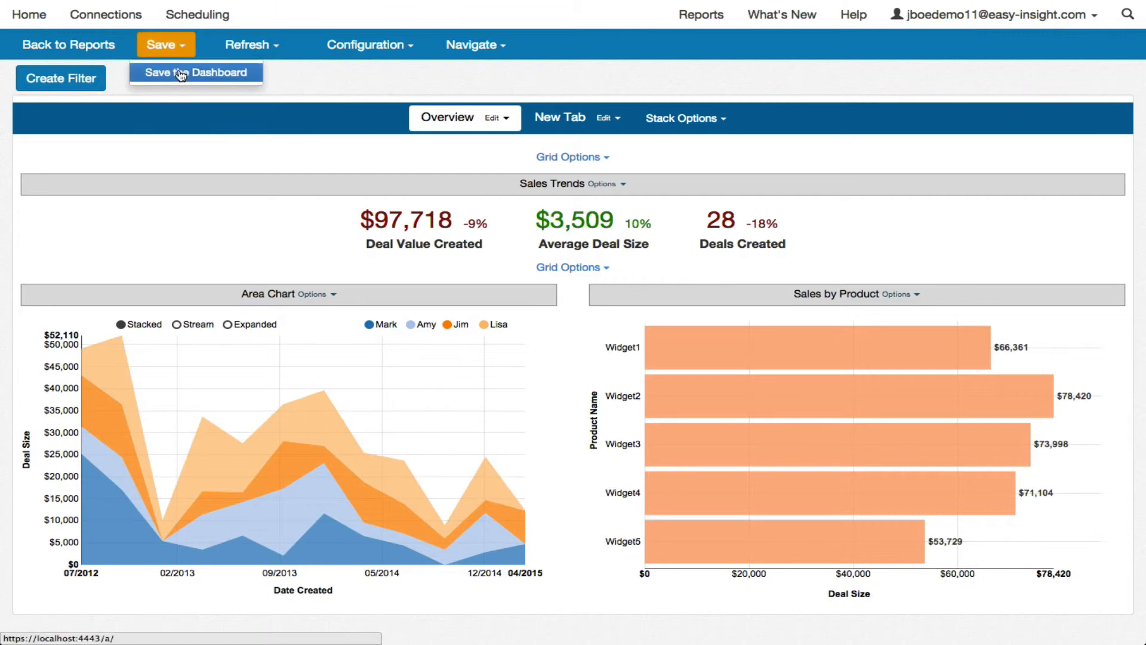
left_click(180, 73)
left_click(486, 40)
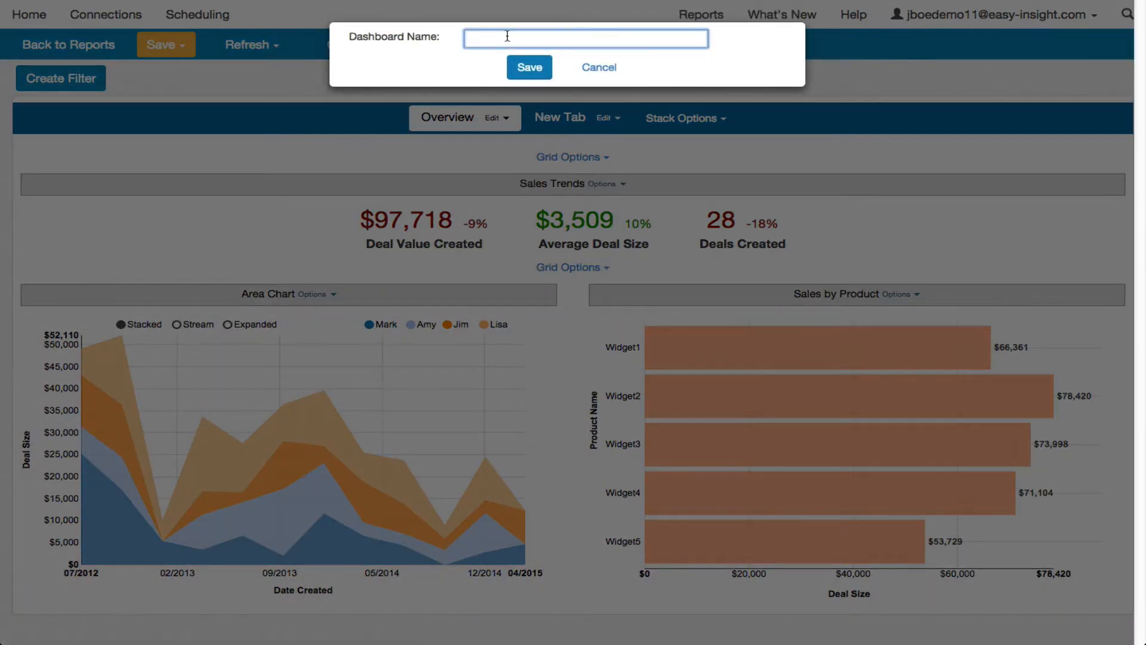
type("Sample Dashboard")
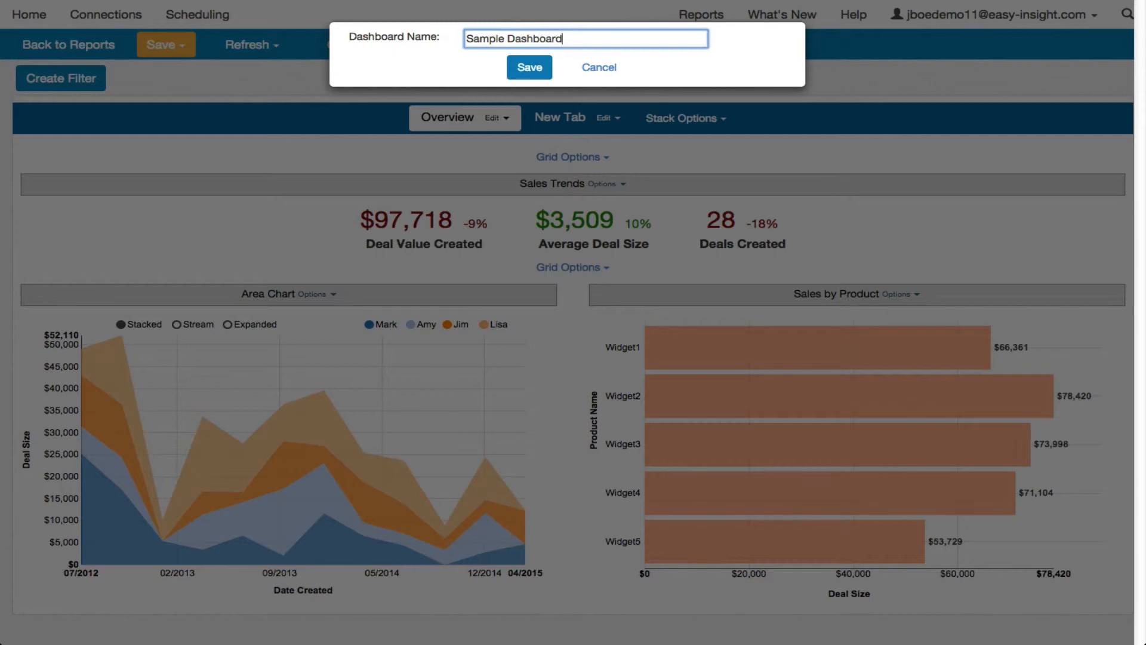
left_click(517, 69)
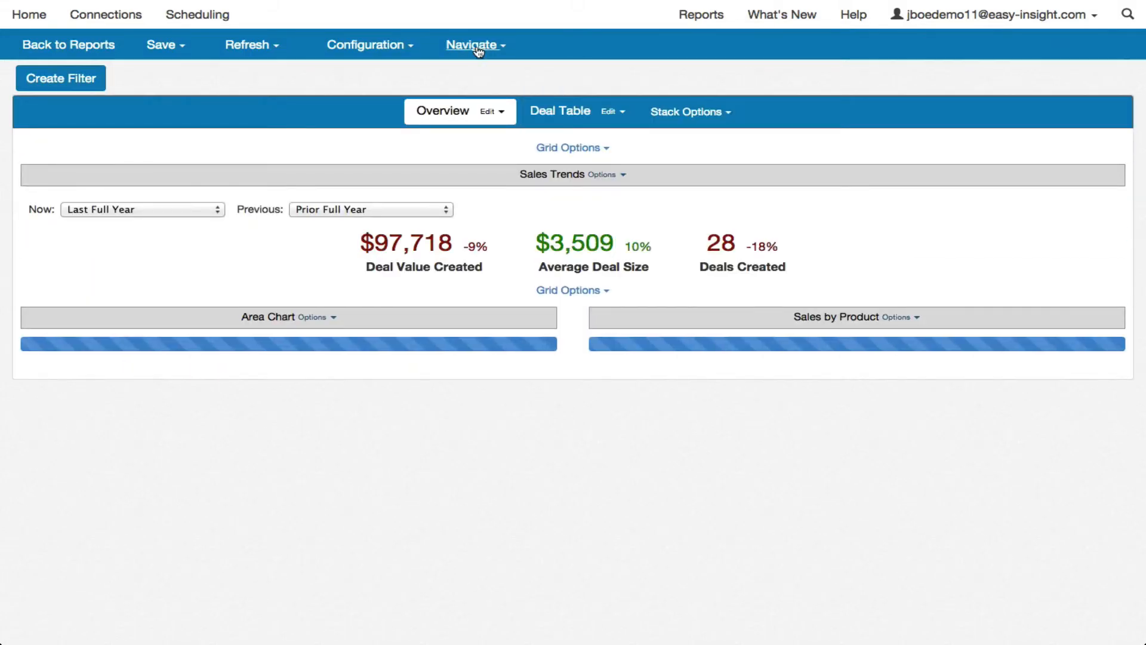
Step: Preview the saved dashboard as an end user, check its Deal Table page, and return to editing the dashboard
left_click(476, 46)
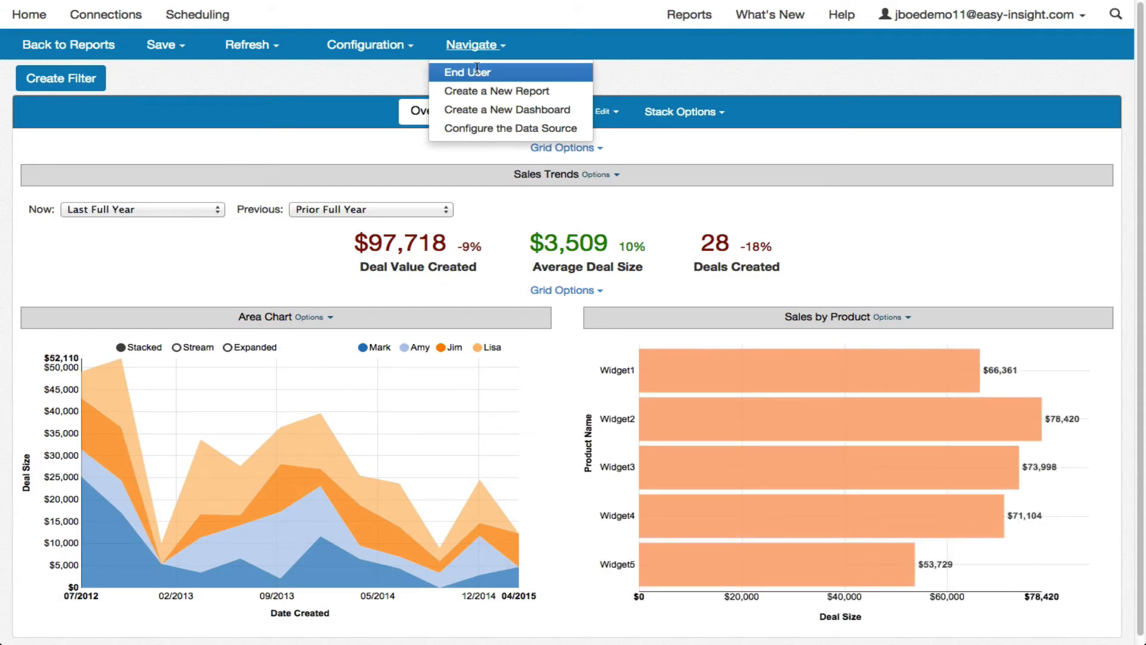
left_click(476, 69)
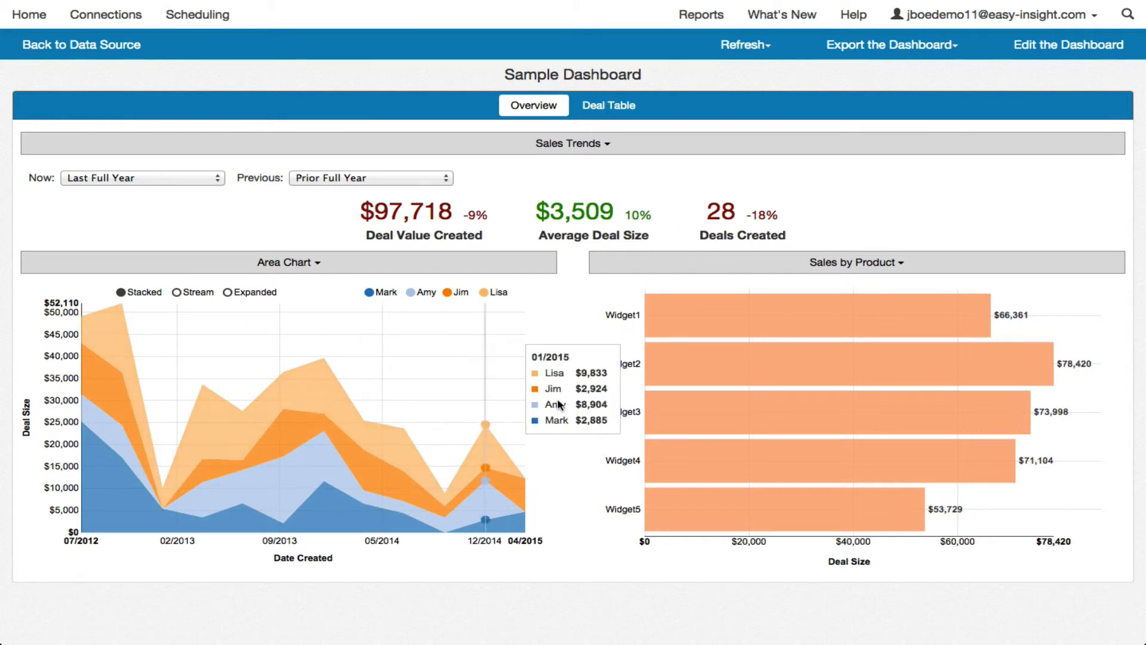
left_click(609, 108)
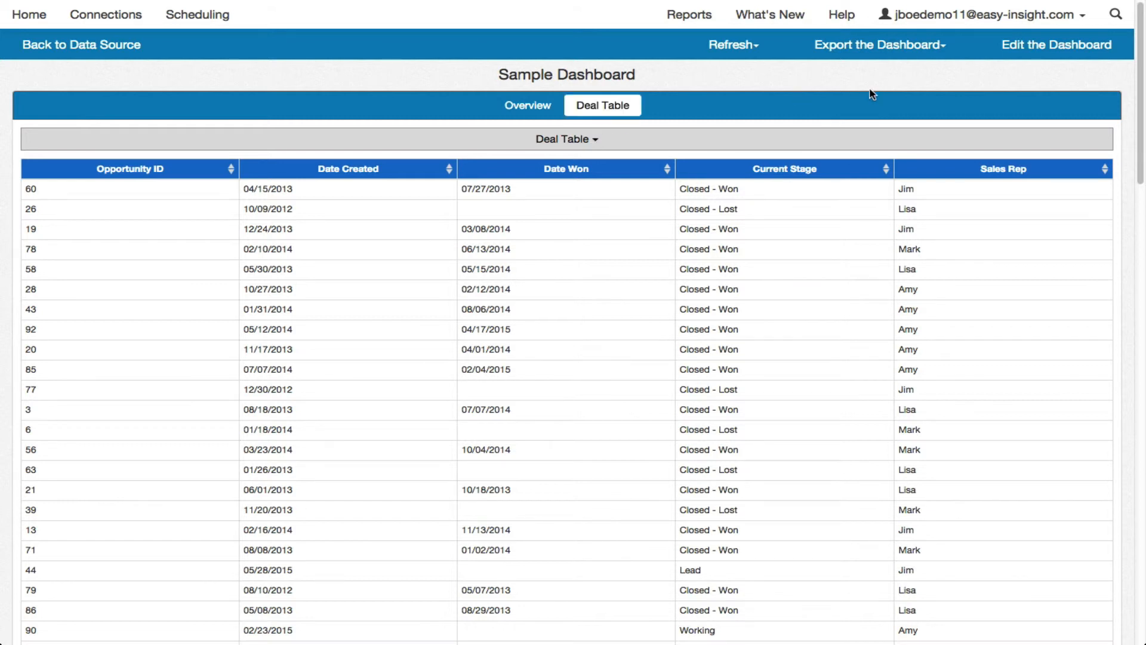
left_click(1041, 51)
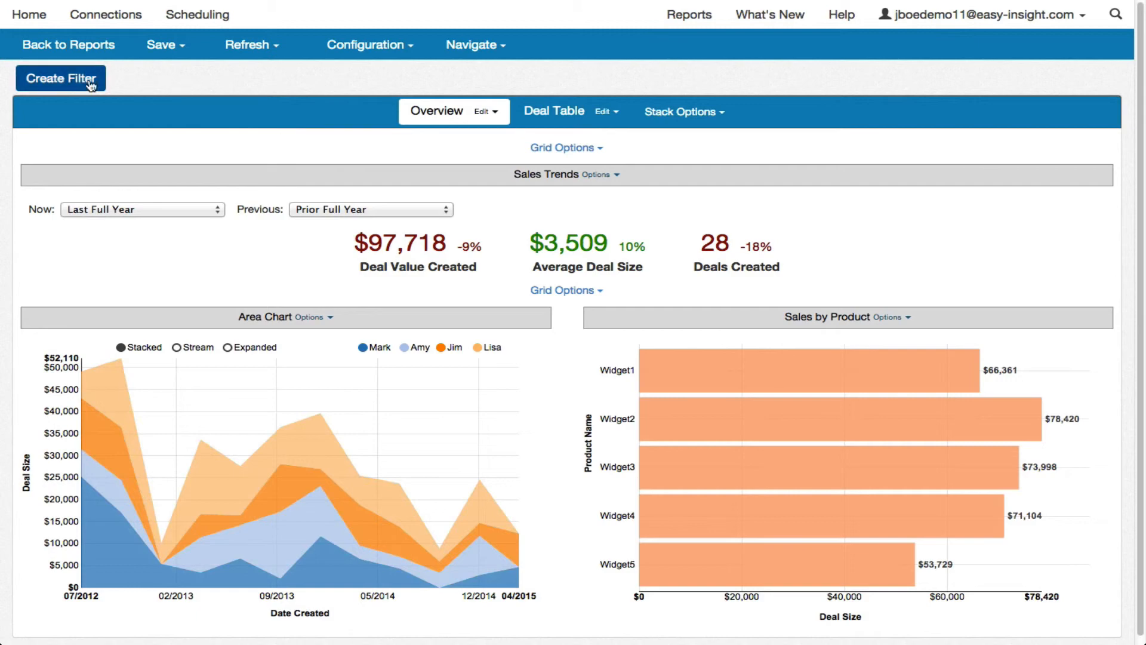
Step: Create a dashboard-level Multi Value filter on the Industry field from the Customer group
left_click(64, 83)
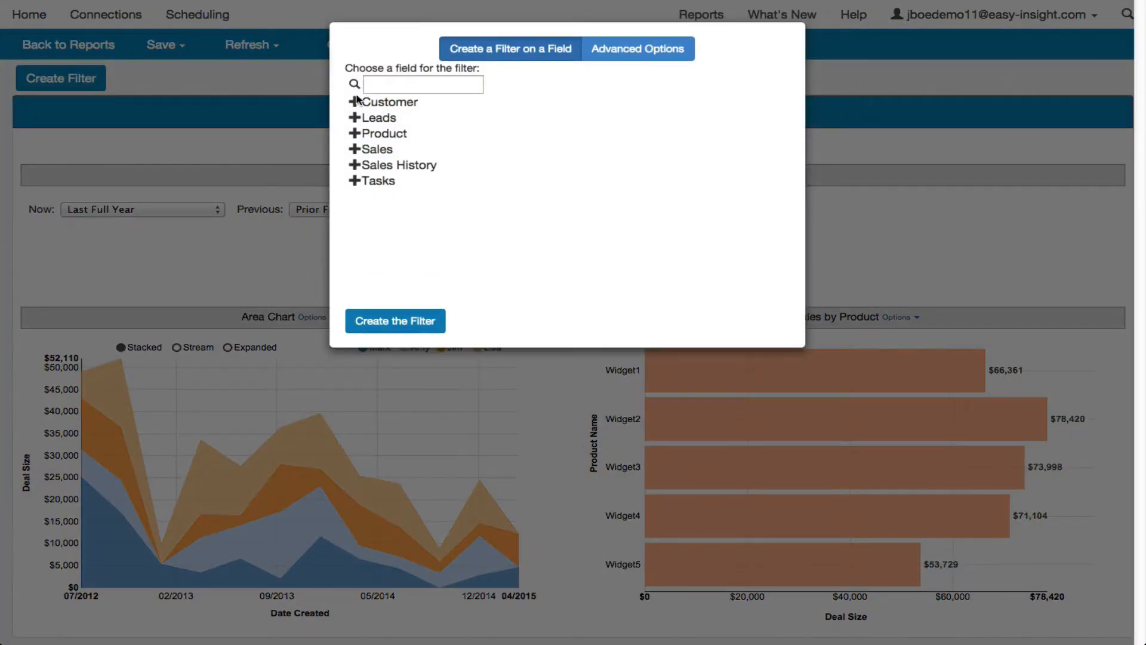
left_click(404, 107)
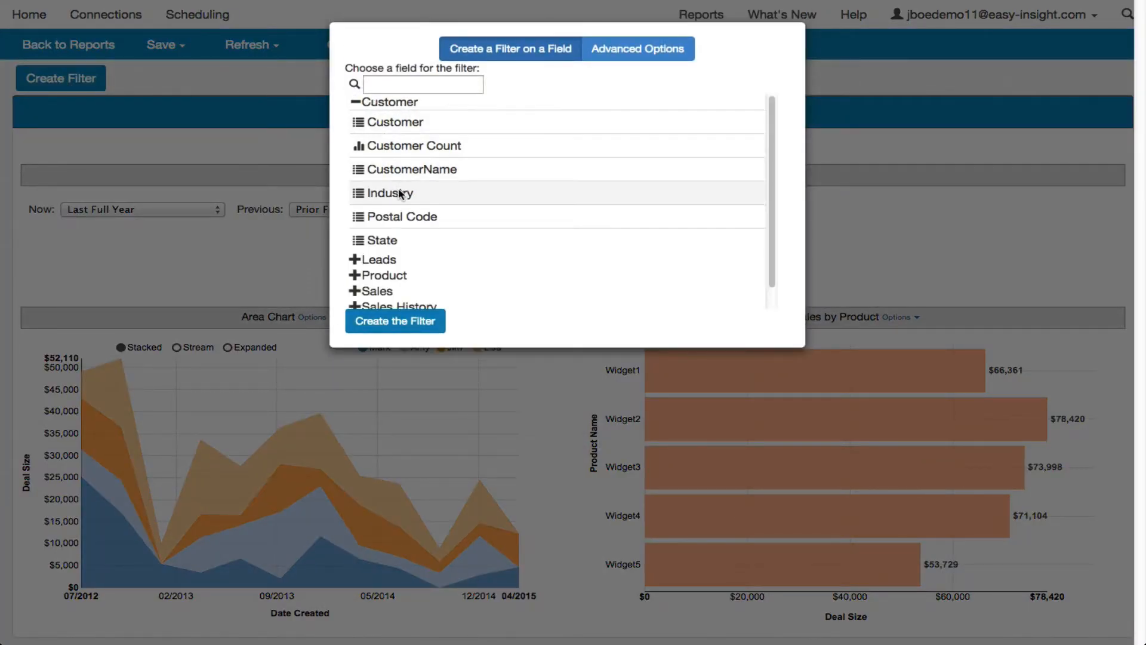
double_click(470, 191)
left_click(561, 73)
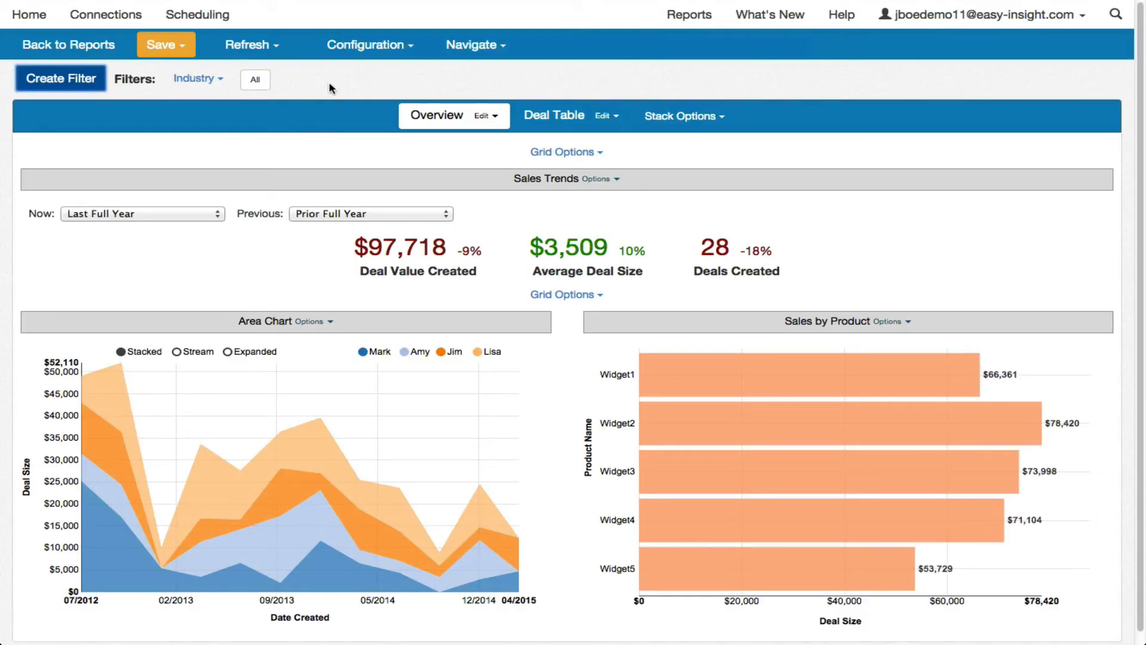
Step: Add a second dashboard filter of the Multi Value type on the Sales Rep field from the Sales group
left_click(71, 85)
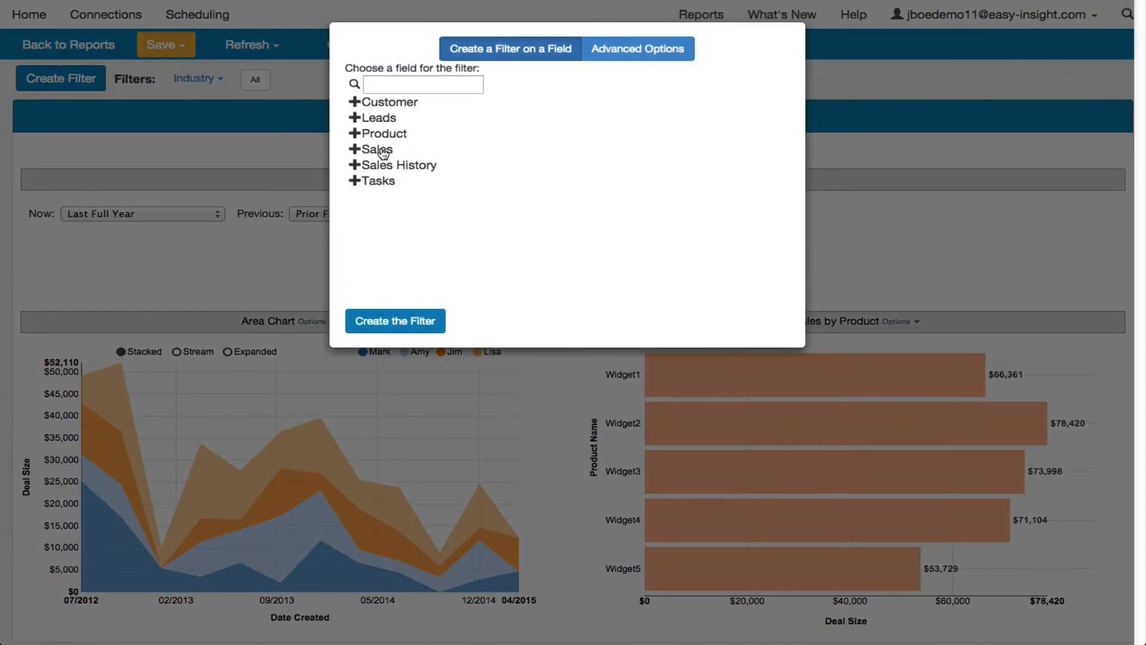
left_click(385, 150)
scroll(409, 257, "down", 5)
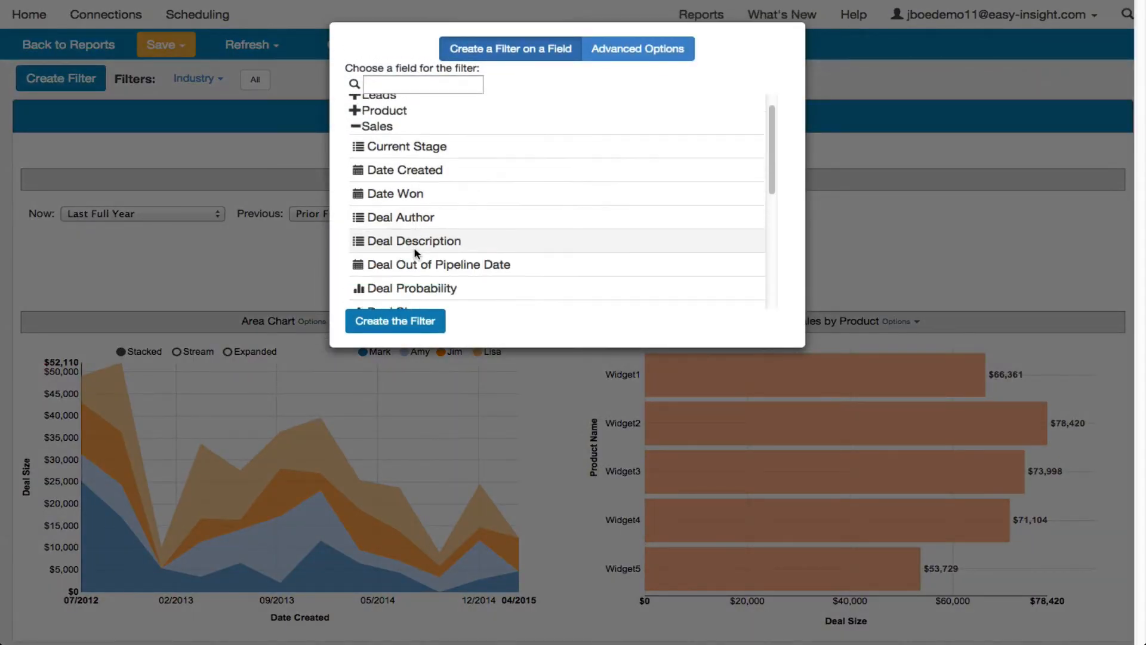
double_click(409, 267)
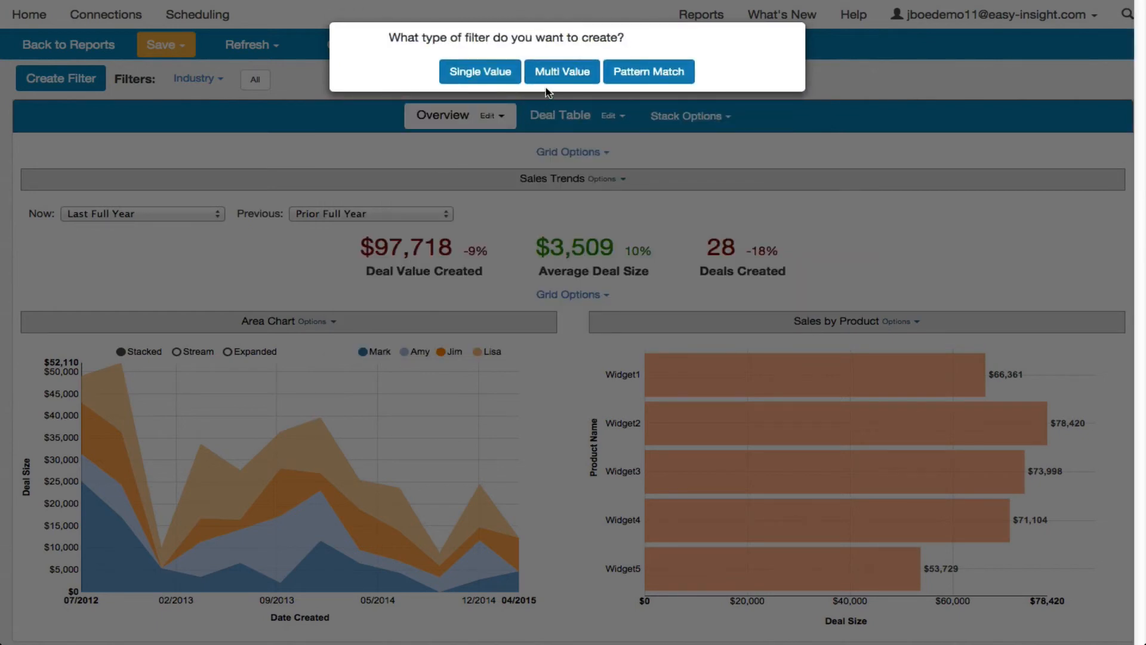
left_click(558, 72)
Step: Save the dashboard under its existing name, Sample Dashboard, and open its end-user view
left_click(168, 45)
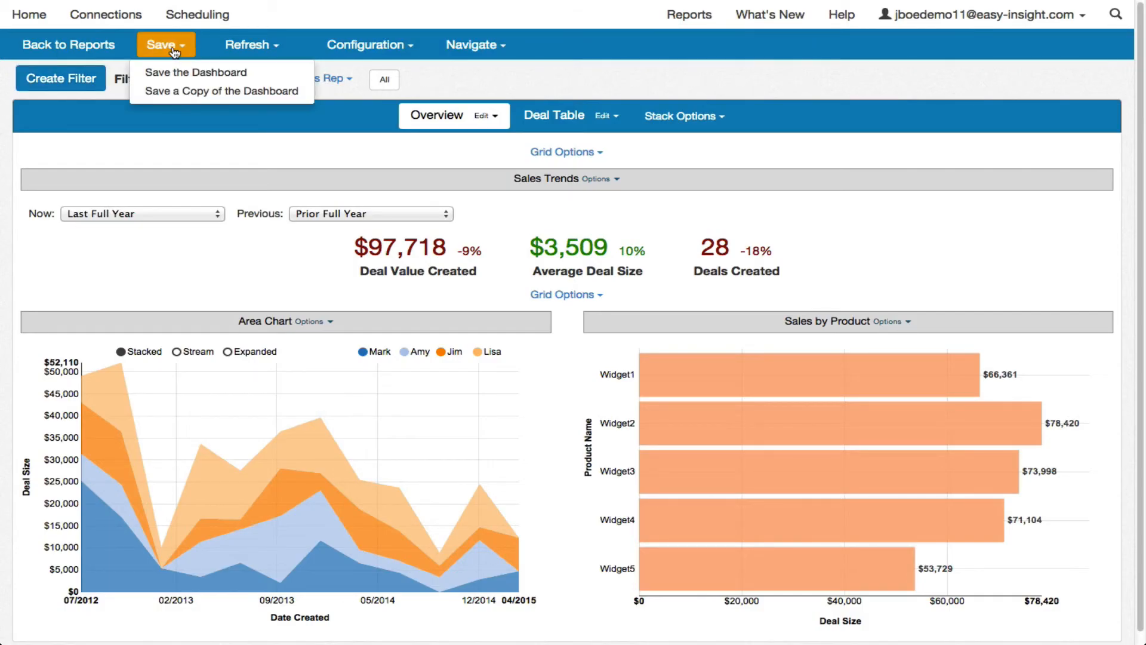
left_click(181, 66)
left_click(529, 68)
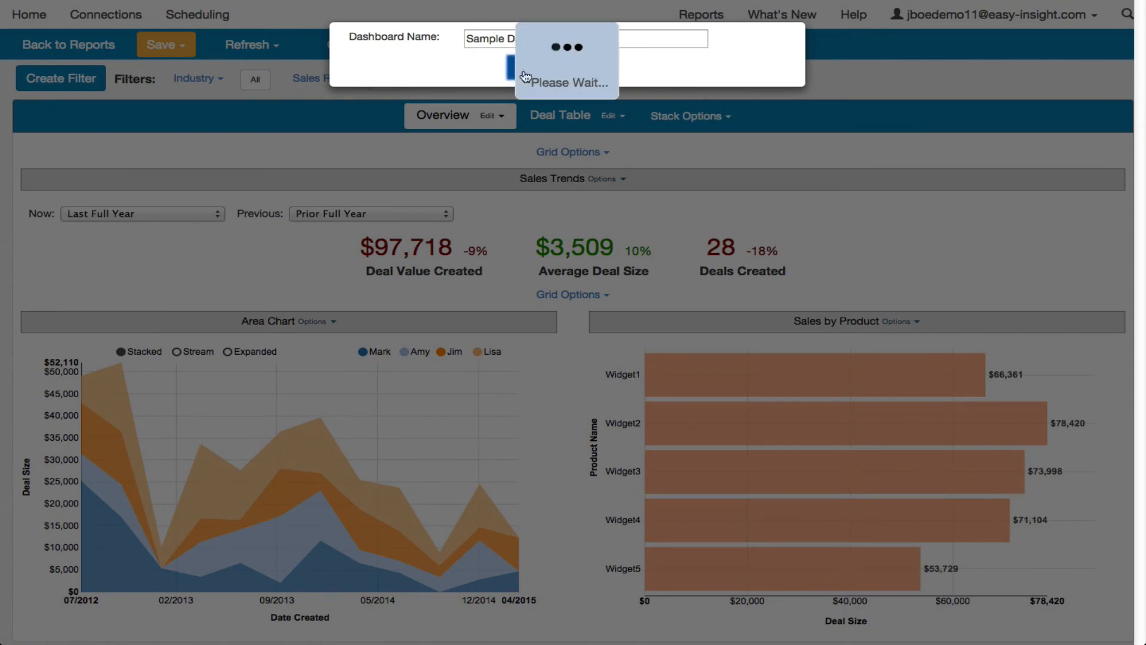
left_click(477, 52)
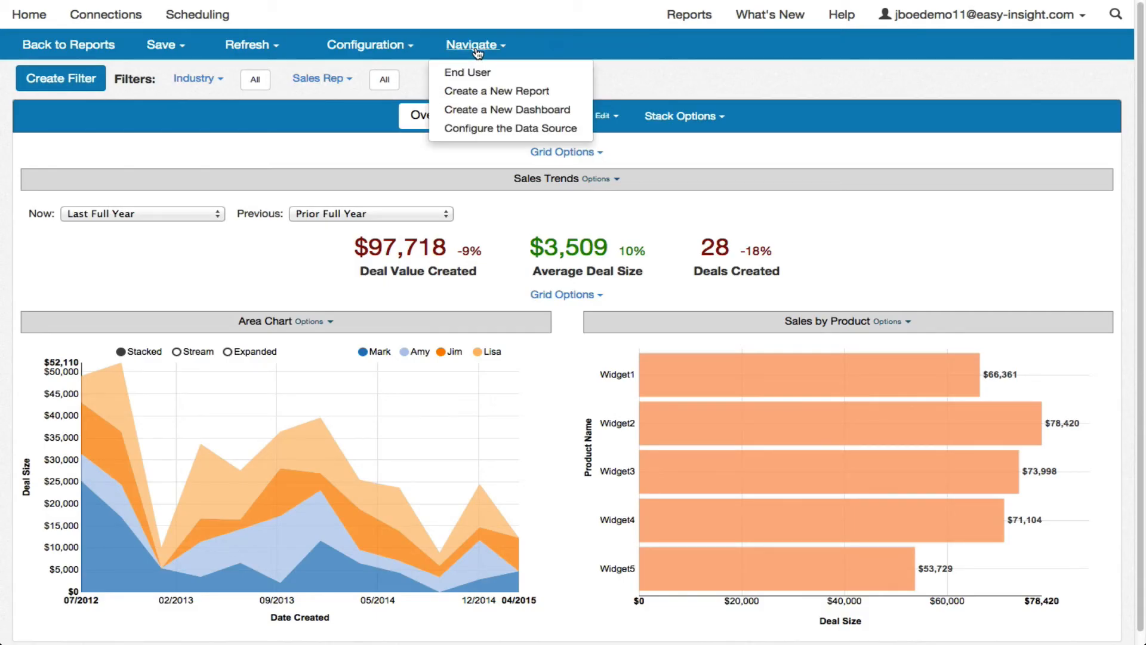
left_click(479, 72)
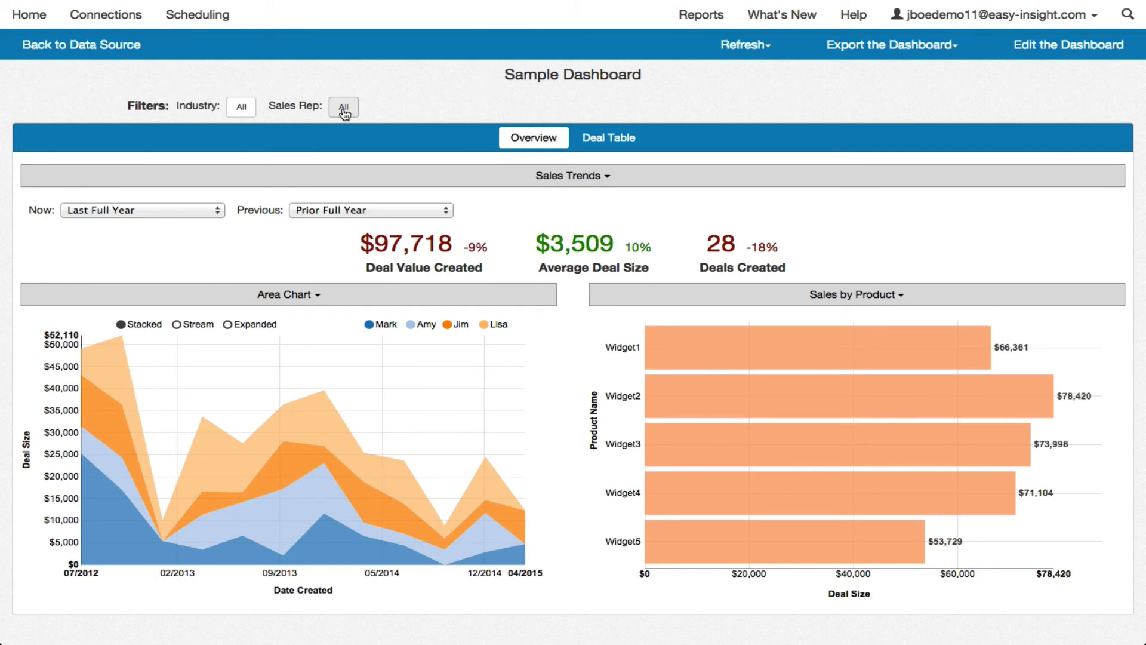
Step: Exclude the last listed sales rep from the Sales Rep filter, apply it, and show the Deal Table page
left_click(344, 111)
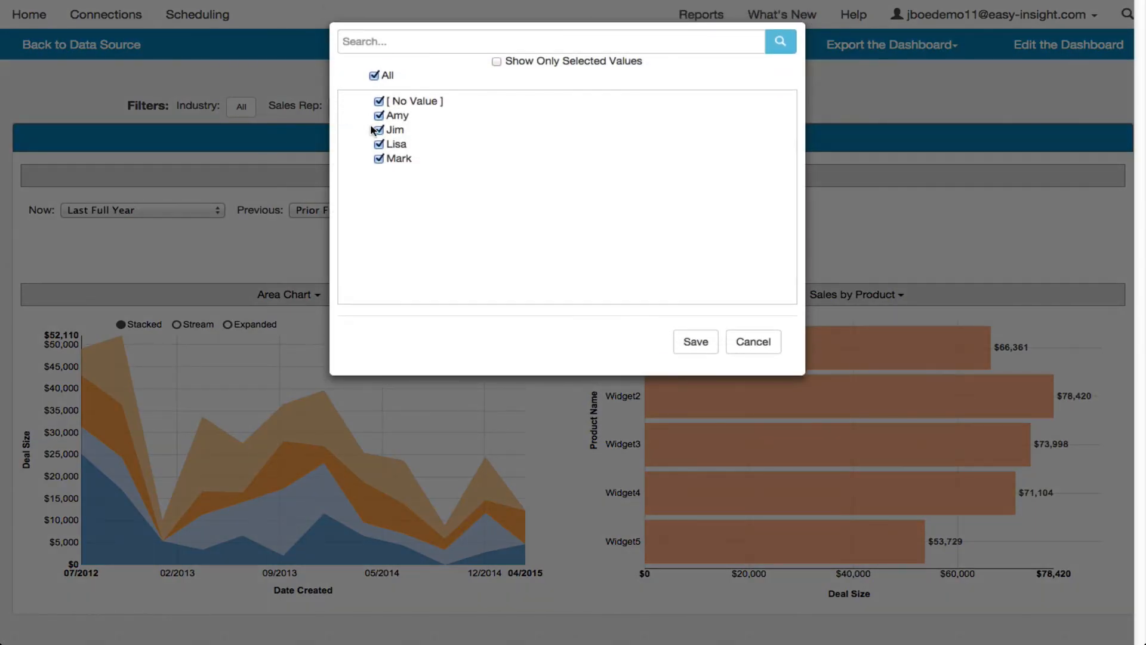
left_click(379, 160)
left_click(694, 340)
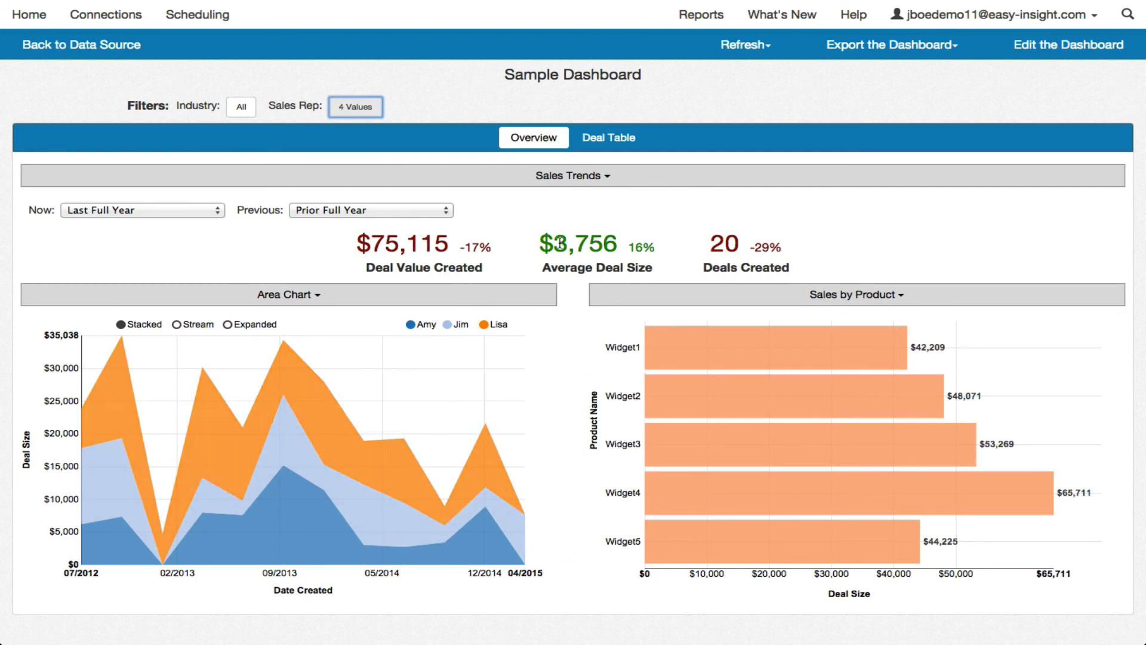
left_click(608, 137)
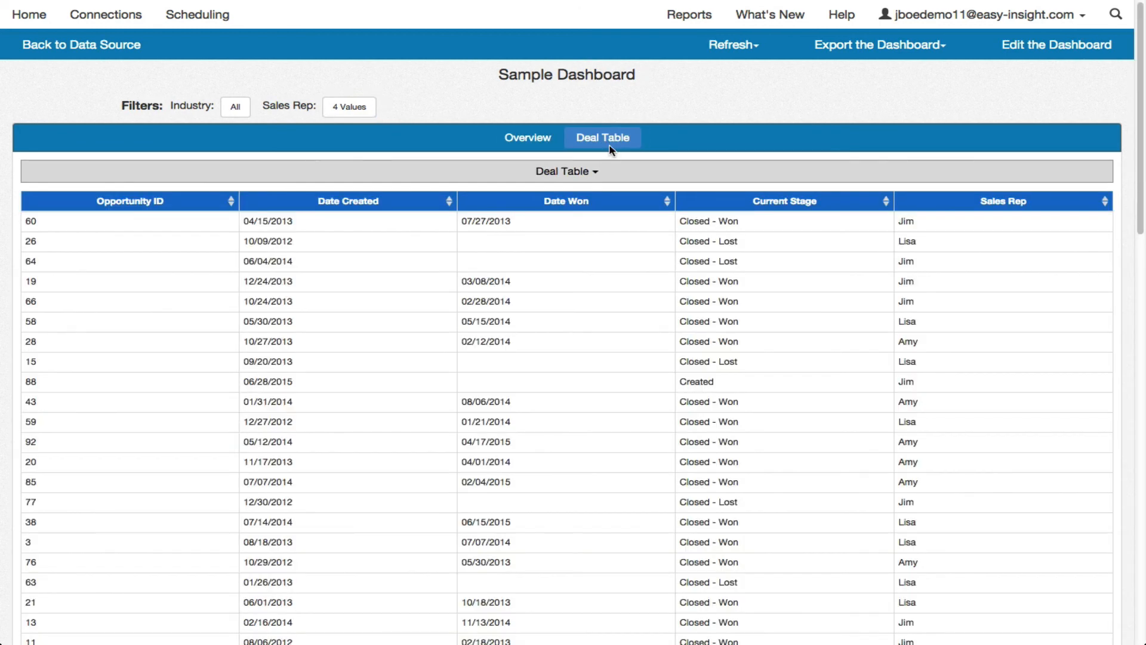